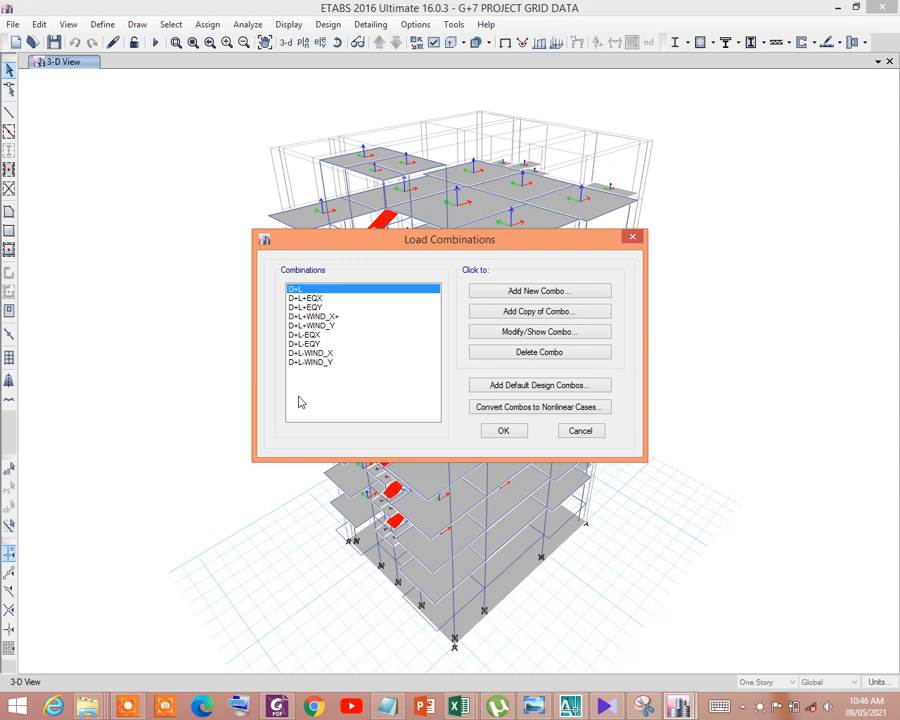
- Examine how the defined load combinations combine dead and live loads with positive and negative EQX, EQY, WIND-X and WIND-Y, and close the list
left_click(310, 298)
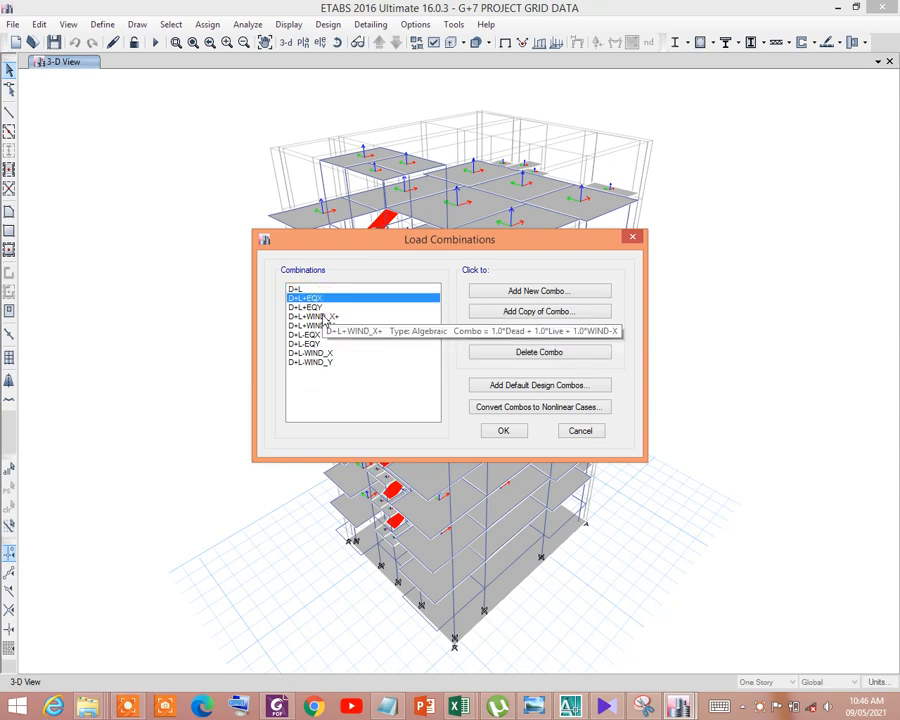
left_click(310, 307)
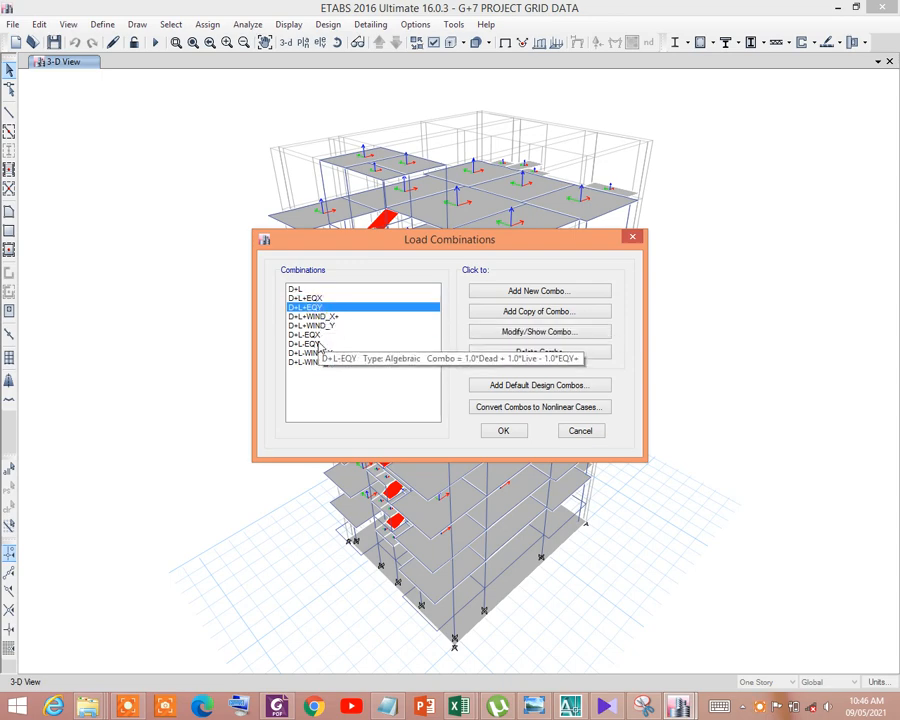
left_click(316, 318)
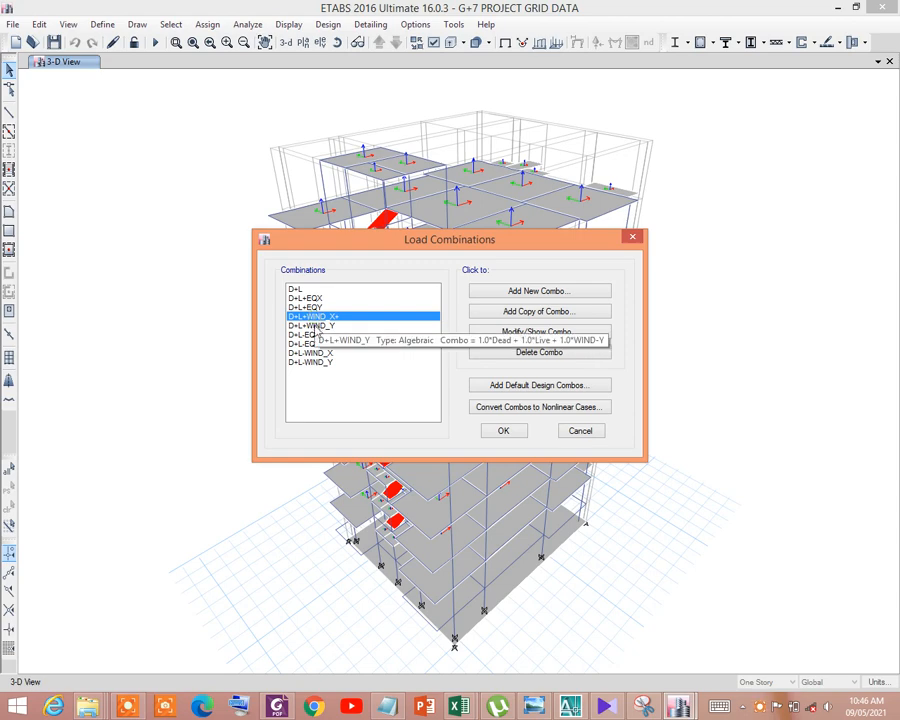
left_click(310, 298)
left_click(310, 308)
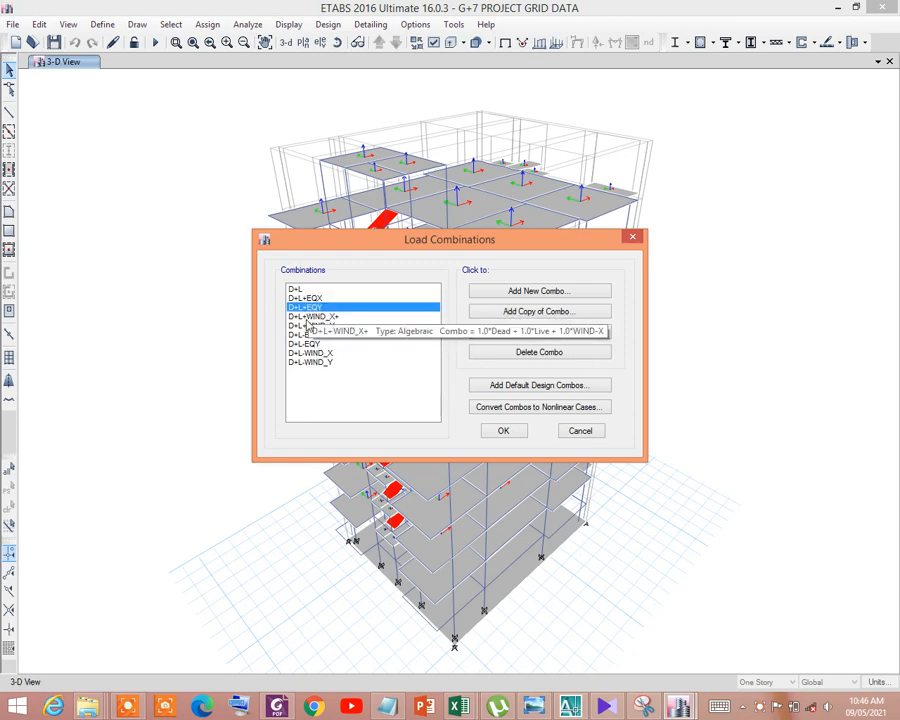
left_click(311, 316)
left_click(310, 334)
left_click(316, 344)
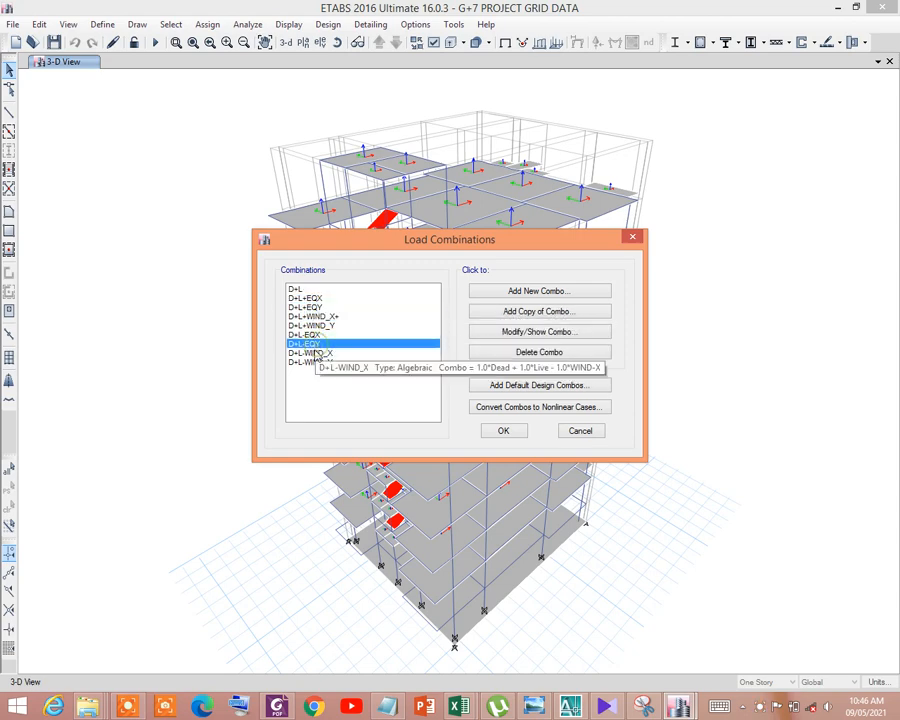
left_click(316, 353)
left_click(316, 362)
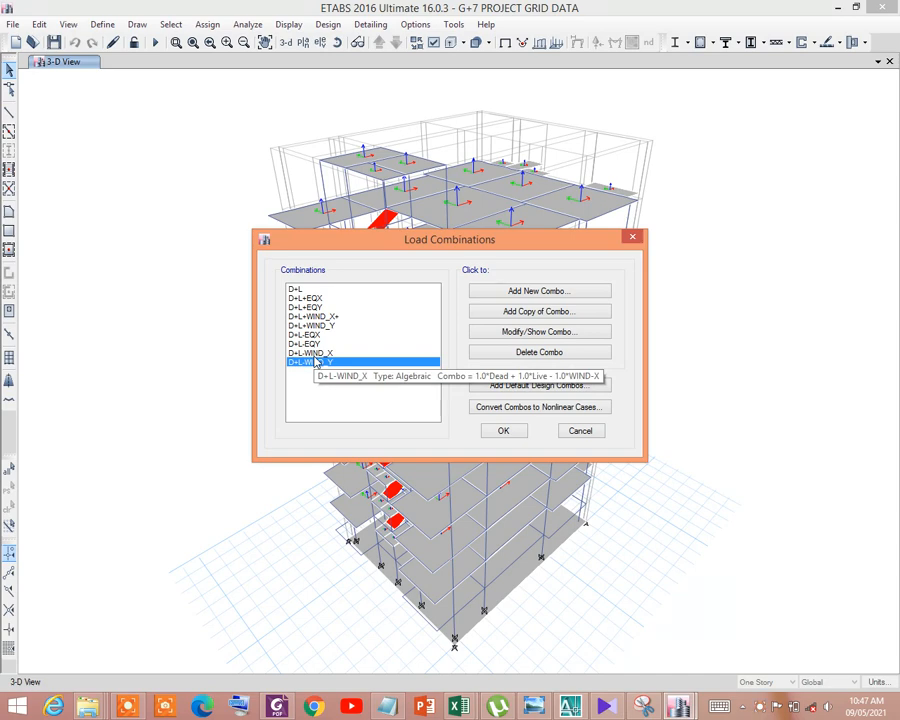
left_click(319, 354)
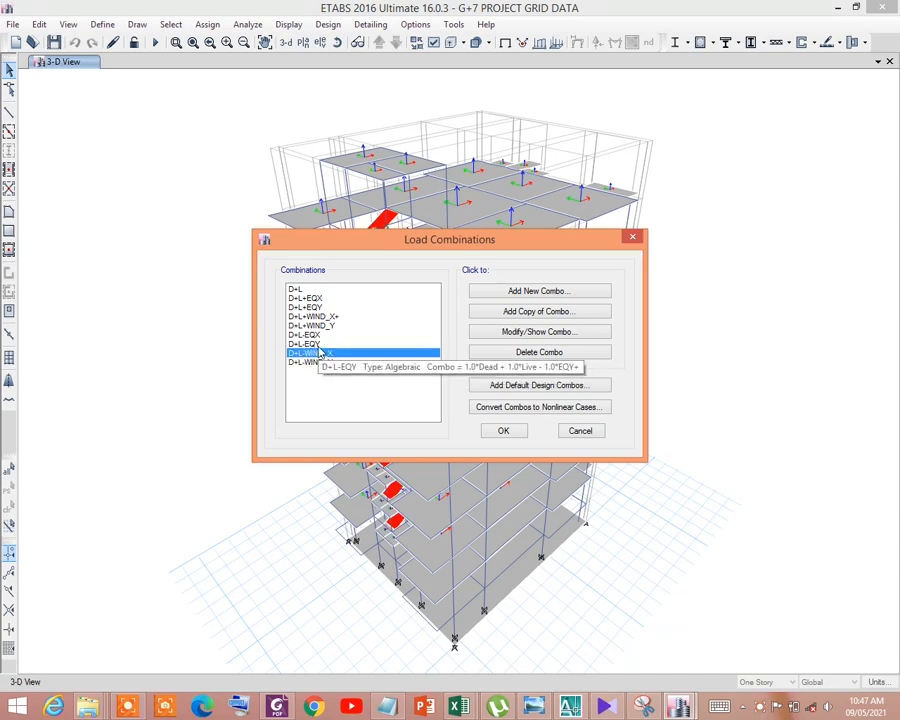
left_click(323, 345)
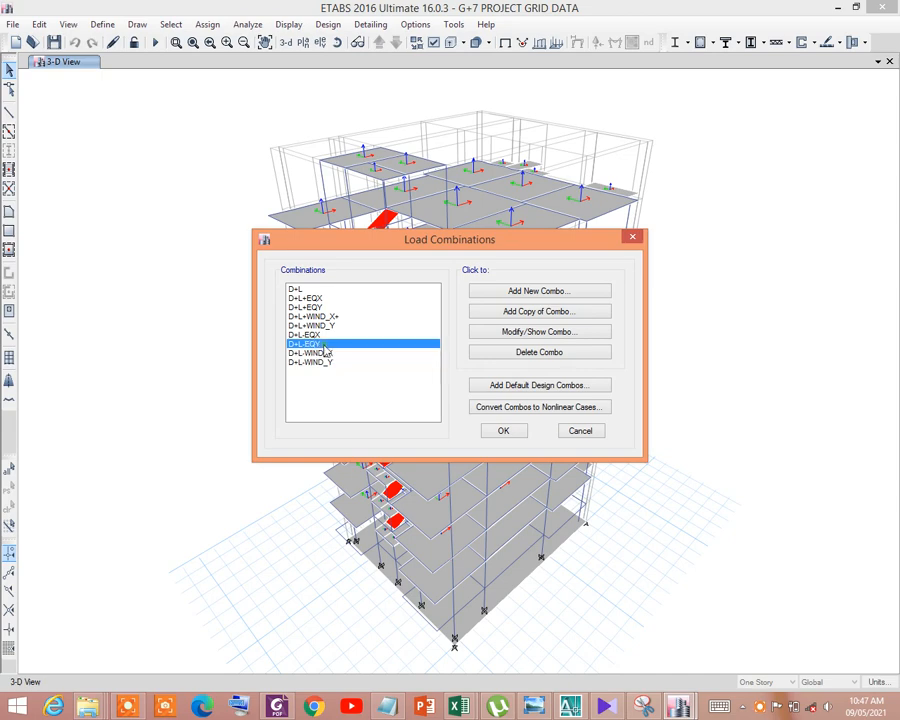
left_click(316, 335)
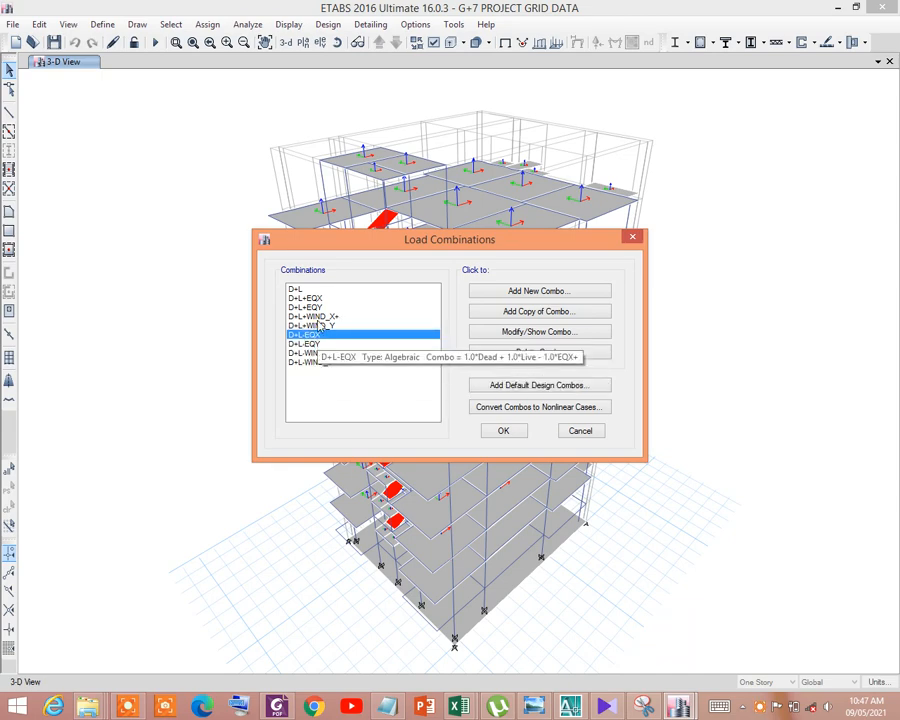
left_click(312, 298)
left_click(312, 307)
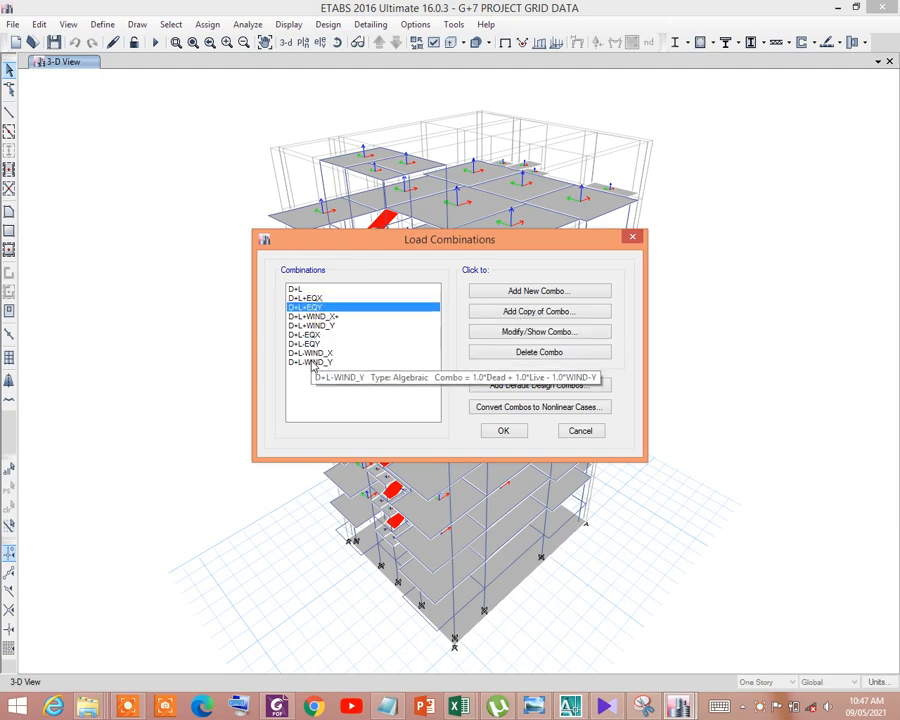
left_click(300, 317)
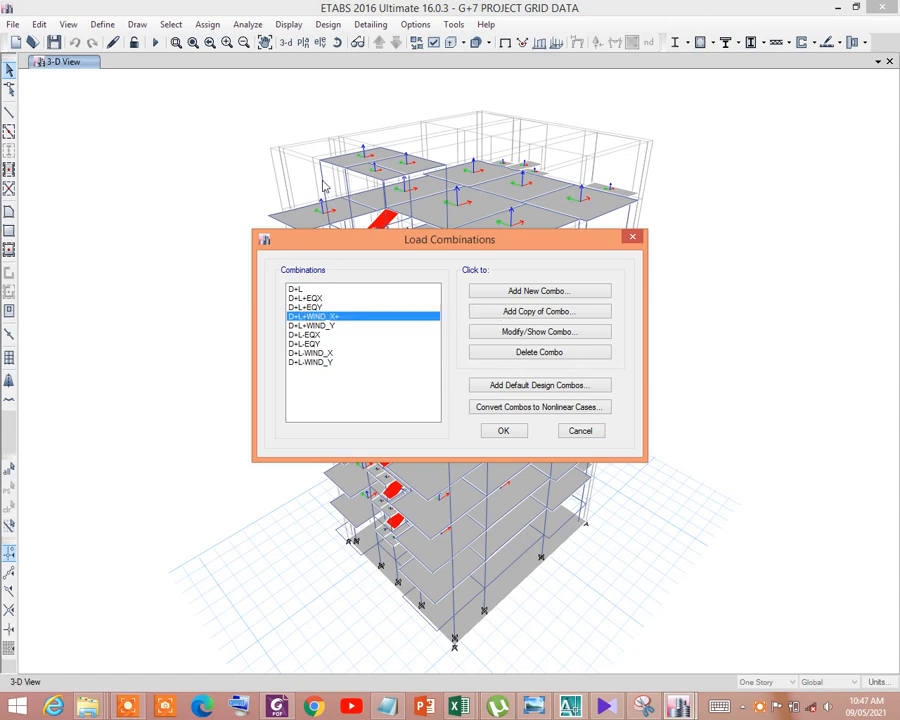
left_click(308, 326)
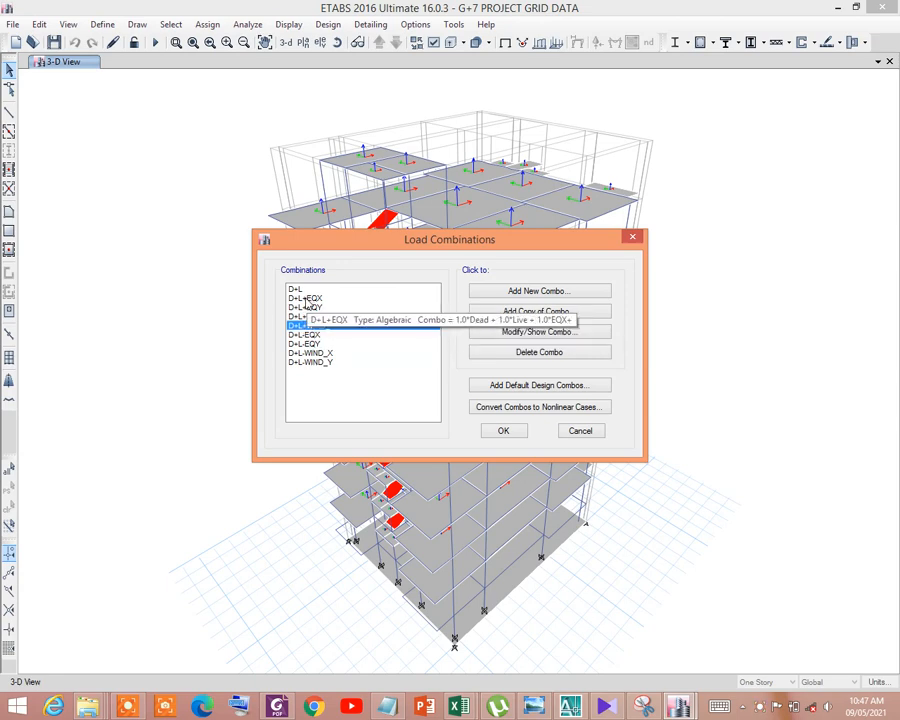
left_click(300, 298)
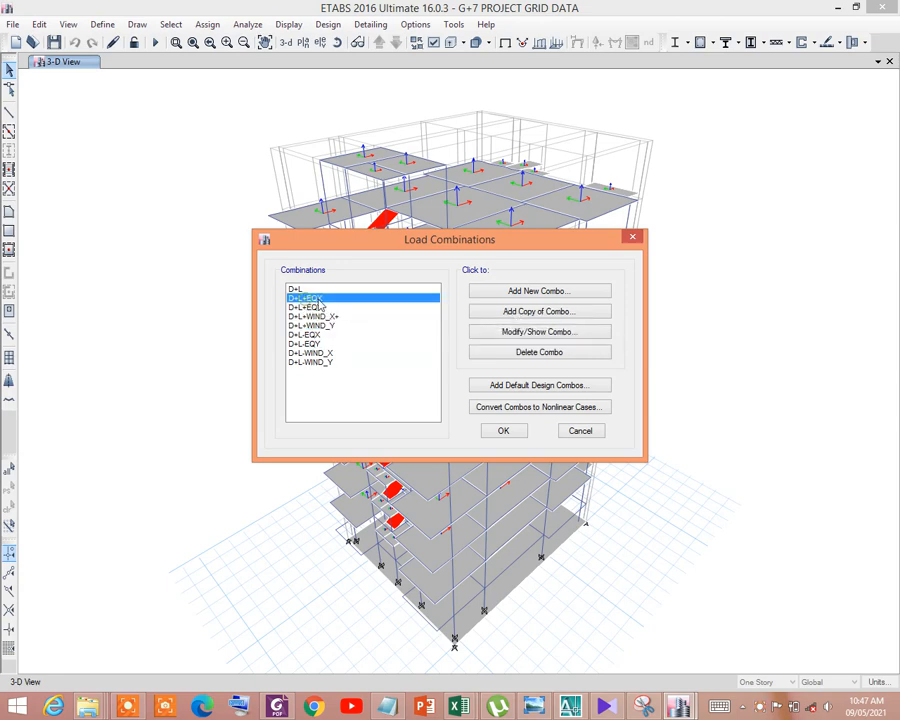
left_click(296, 362)
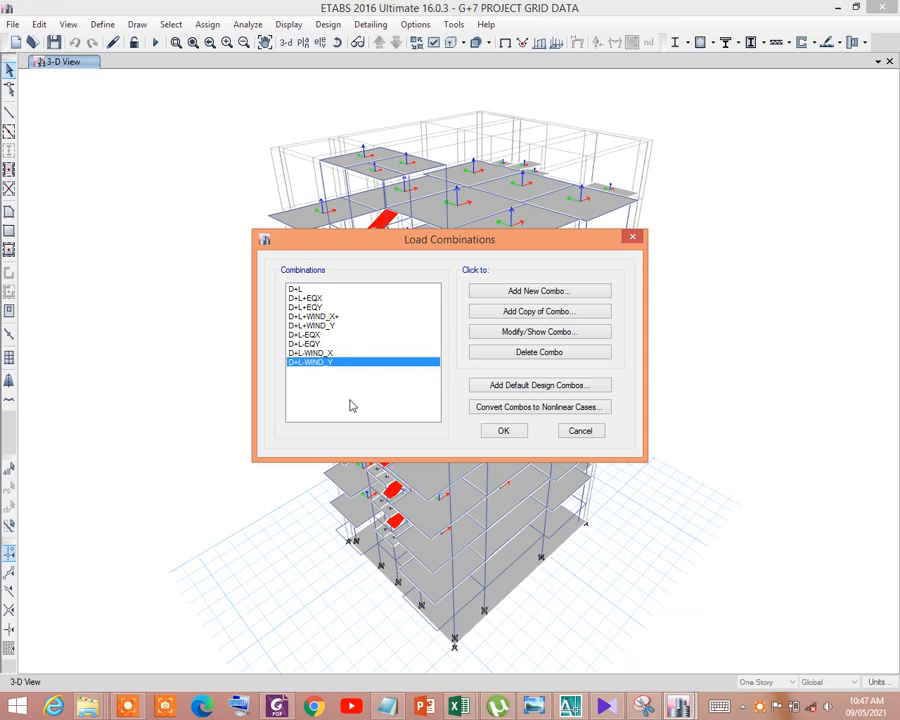
left_click(633, 238)
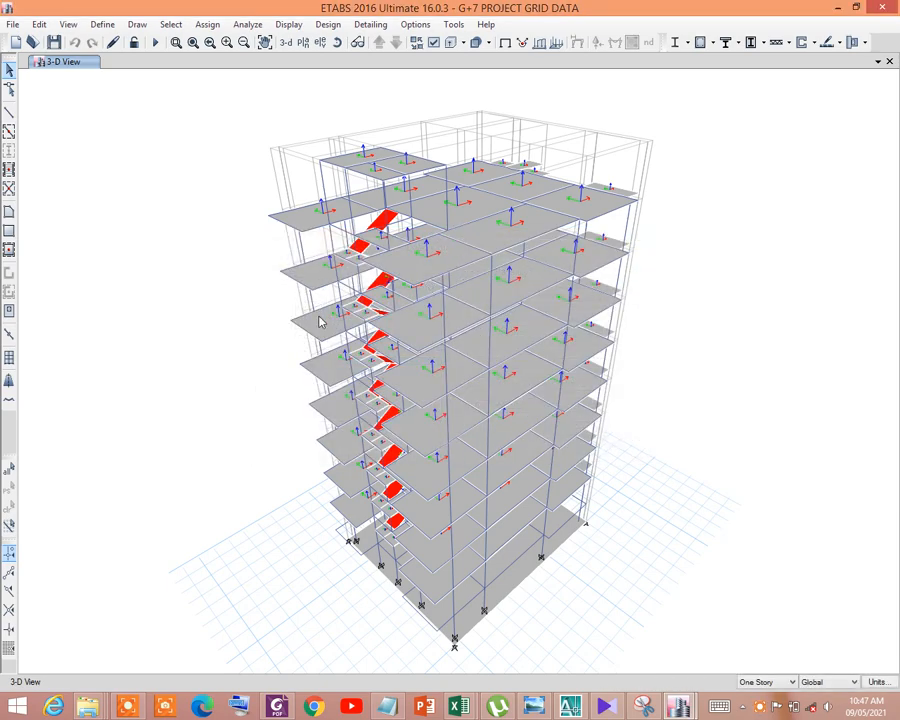
- Delete the ENVELOPE and SRSS load combinations, keeping only the D+L combinations with earthquake and wind
left_click(104, 25)
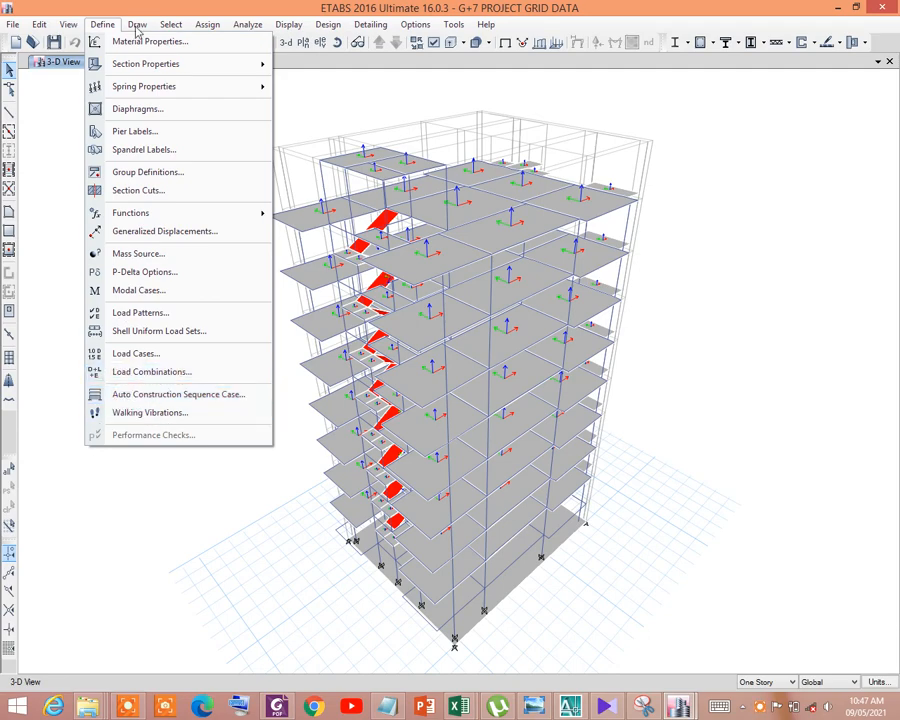
key("Escape")
left_click(92, 26)
left_click(128, 373)
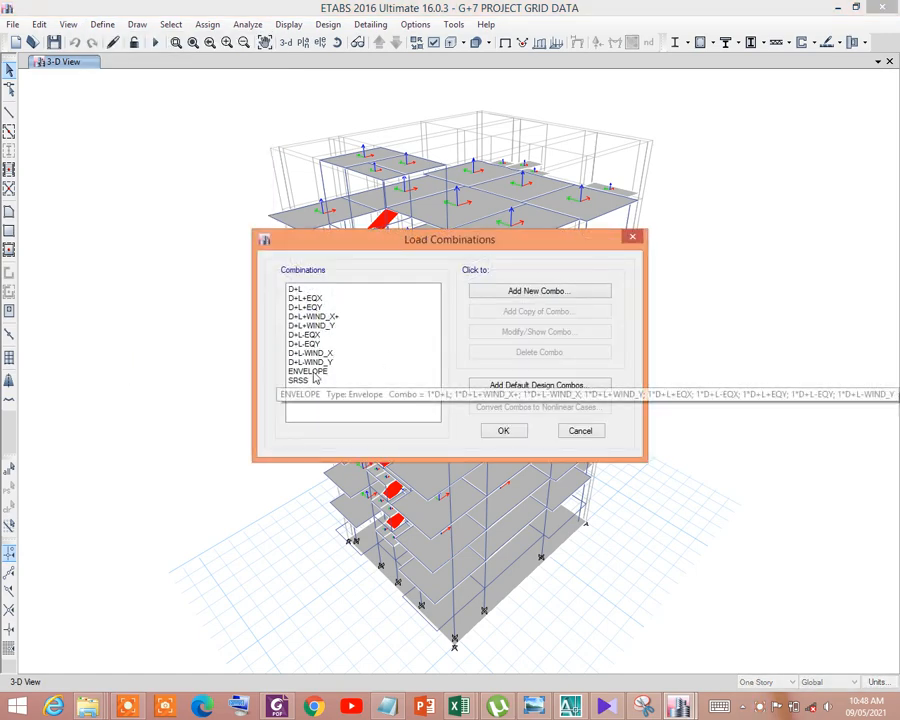
left_click(394, 370)
left_click(563, 354)
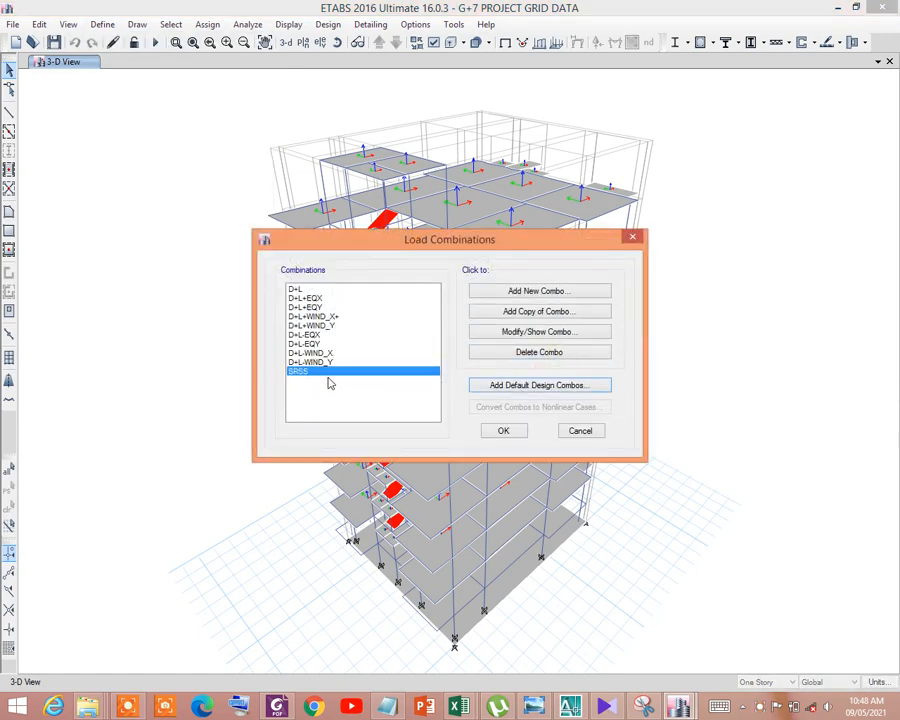
left_click(584, 353)
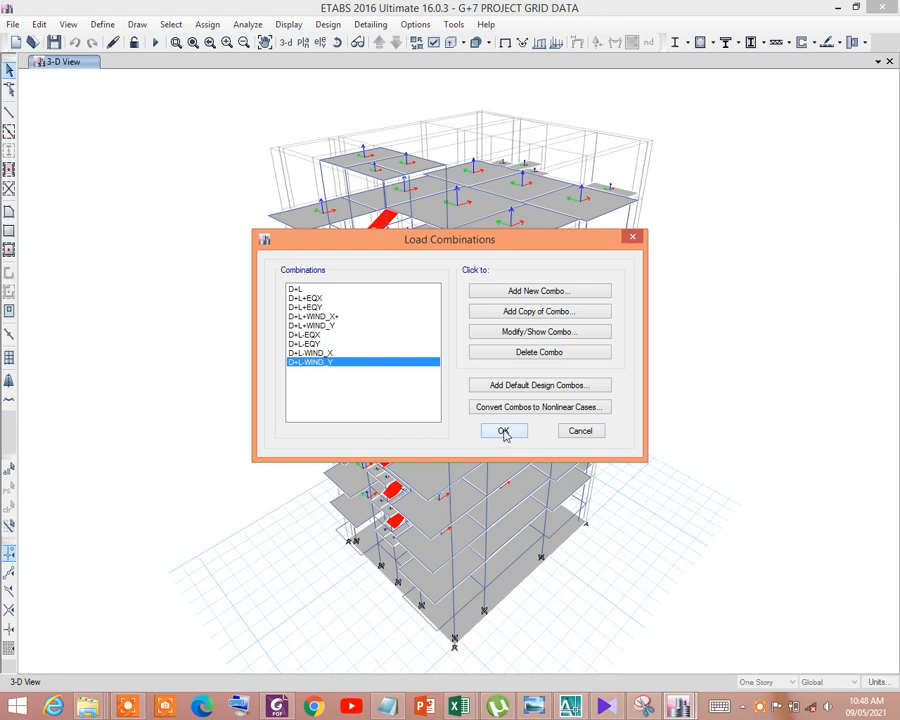
left_click(314, 353)
left_click(311, 325)
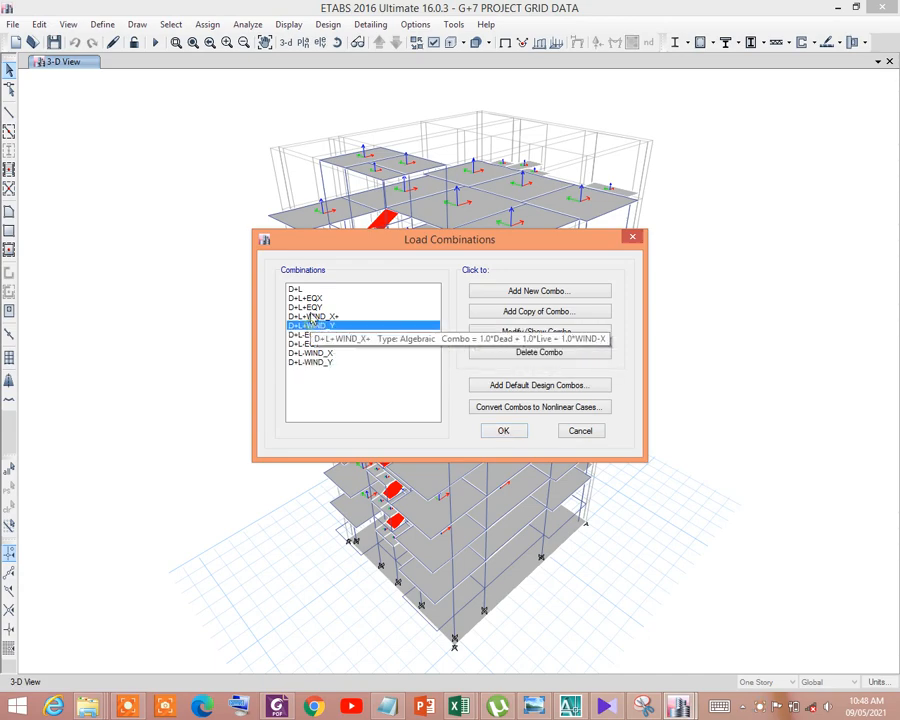
left_click(310, 316)
left_click(300, 289)
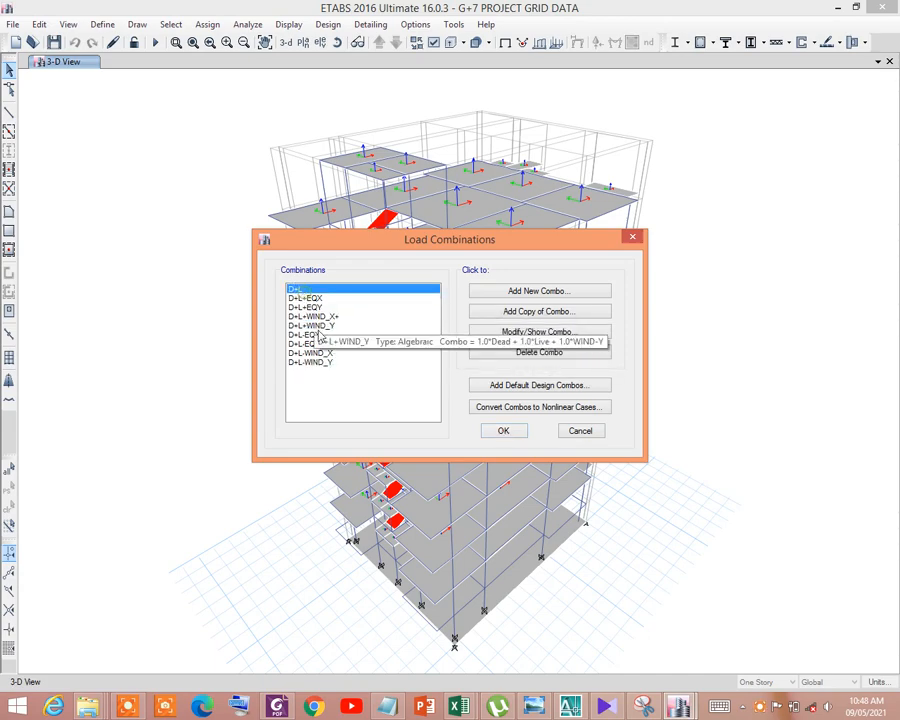
left_click(503, 431)
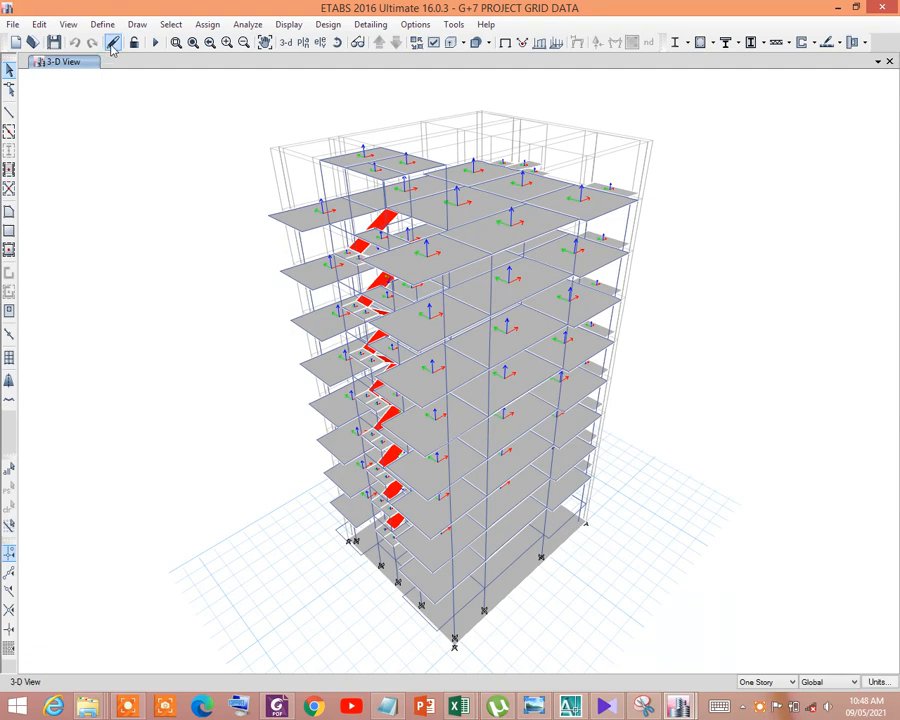
- Run the analysis and display tabulated Fz reactions for the D+L+WIND_X+ combo in the Base plan view
left_click(155, 43)
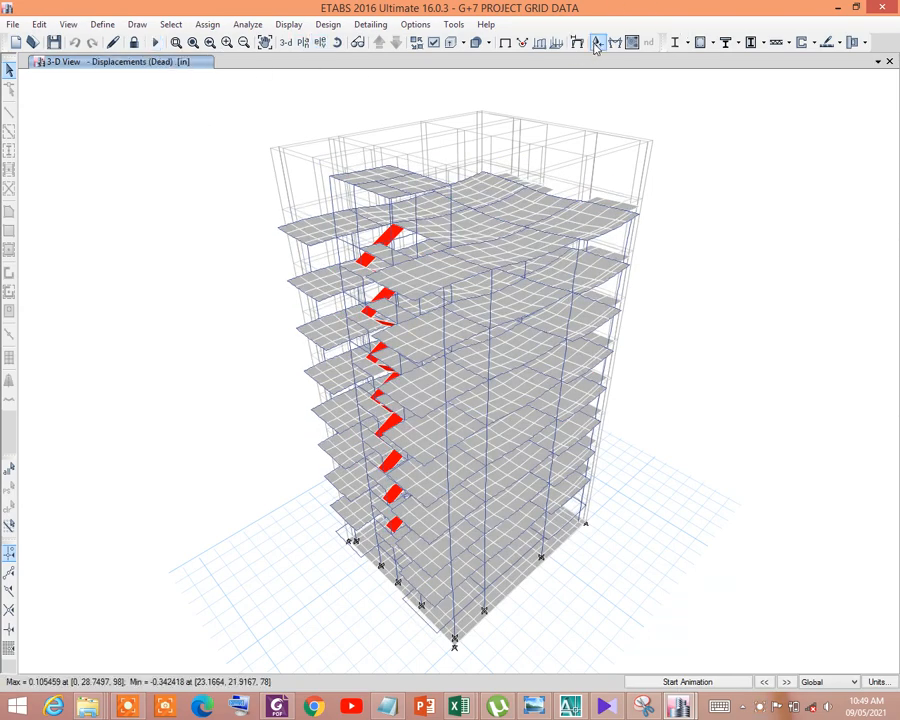
left_click(304, 42)
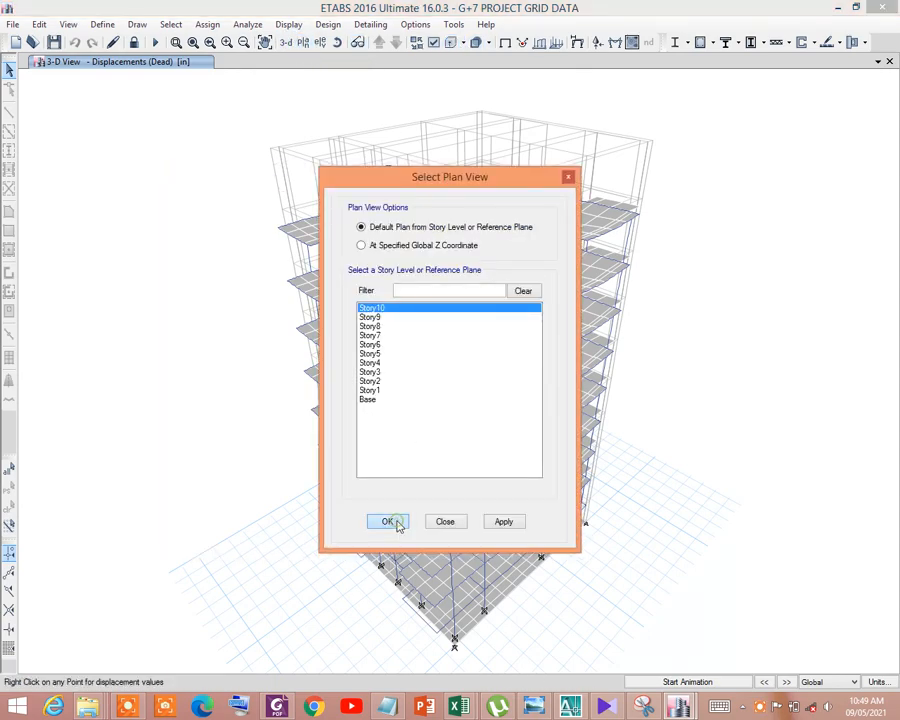
left_click(376, 401)
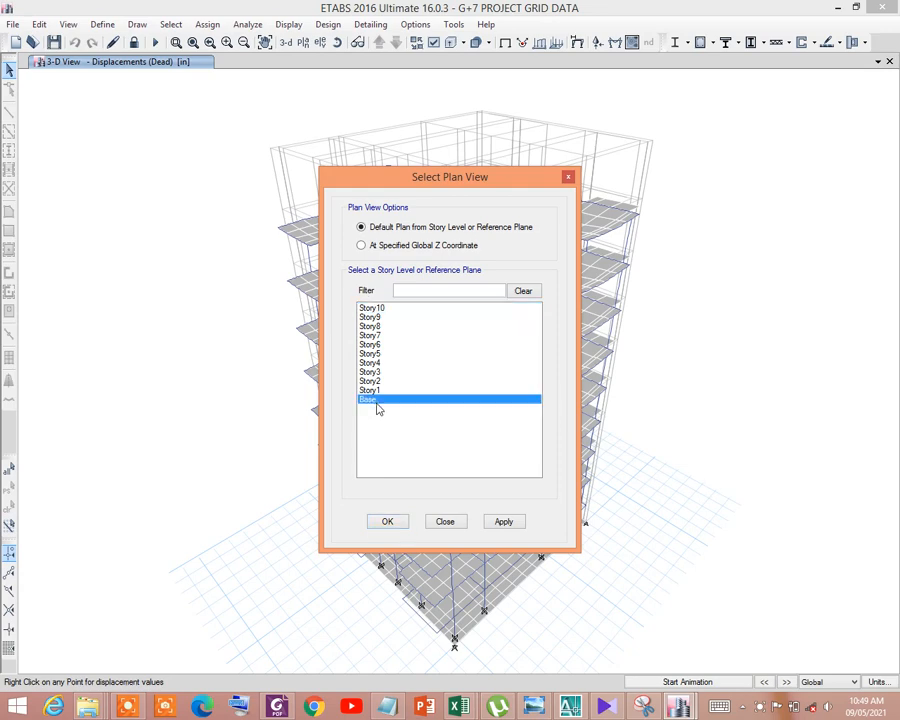
left_click(387, 521)
left_click(598, 42)
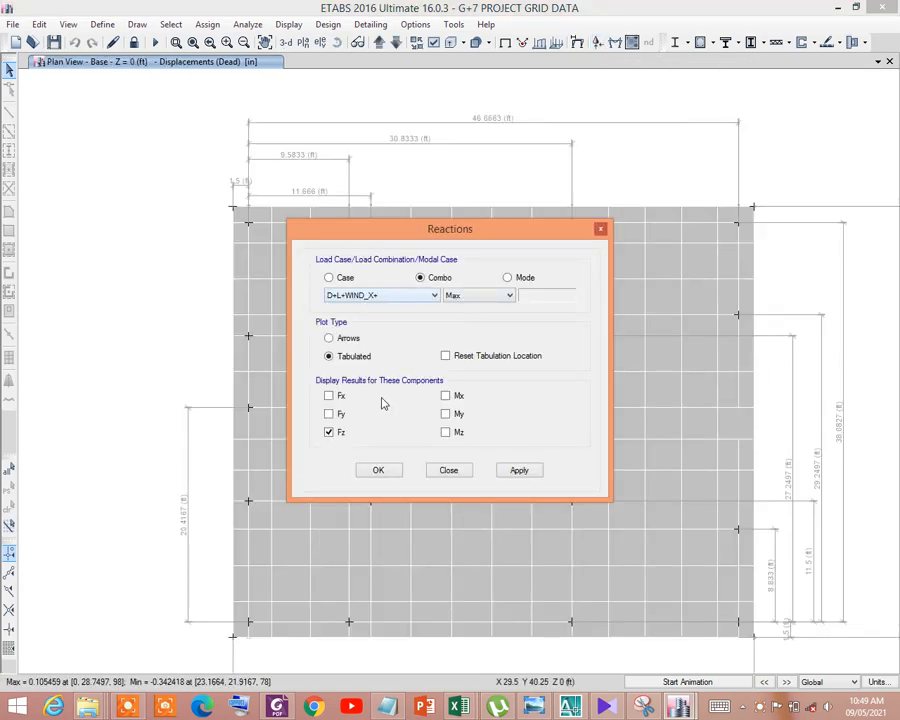
left_click(386, 474)
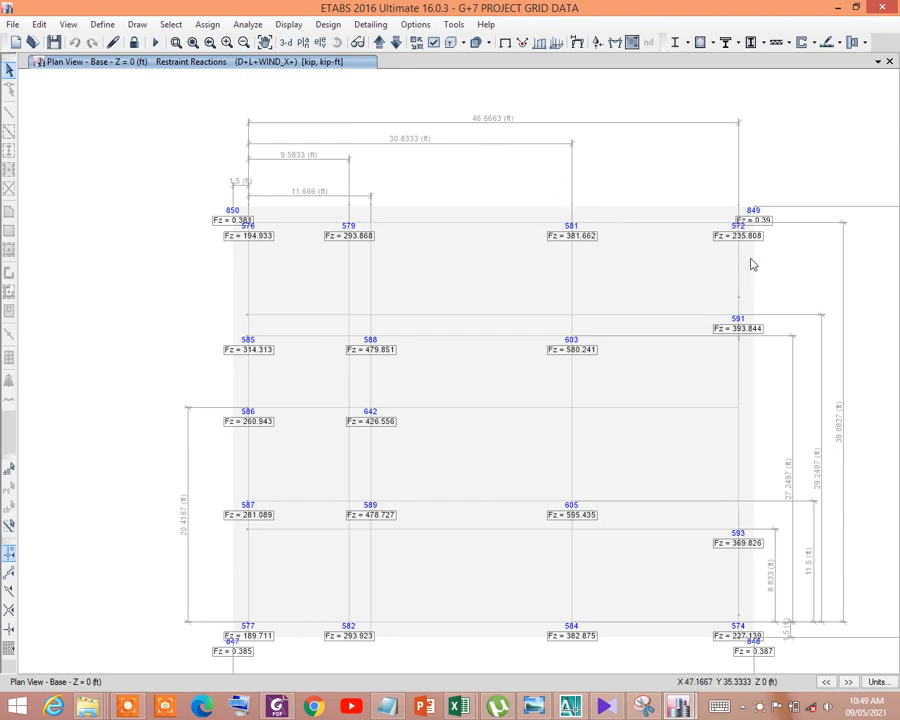
- Compare the Fz reaction at base joint 581 across the dead, live, wind and earthquake combinations, from D+L through D+L-EQY
scroll(753, 264, "up", 2)
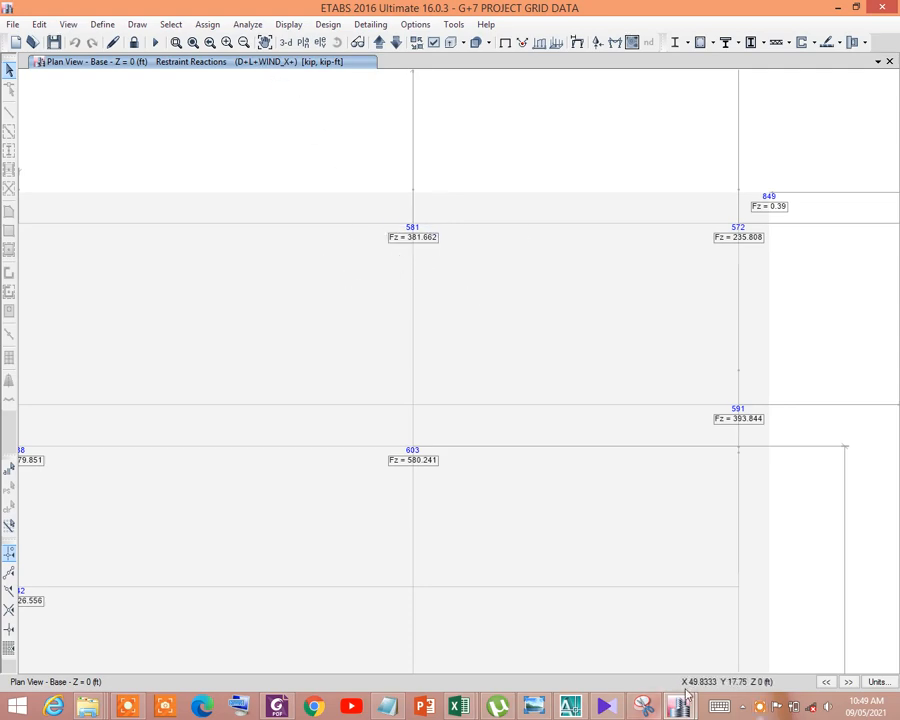
left_click(826, 681)
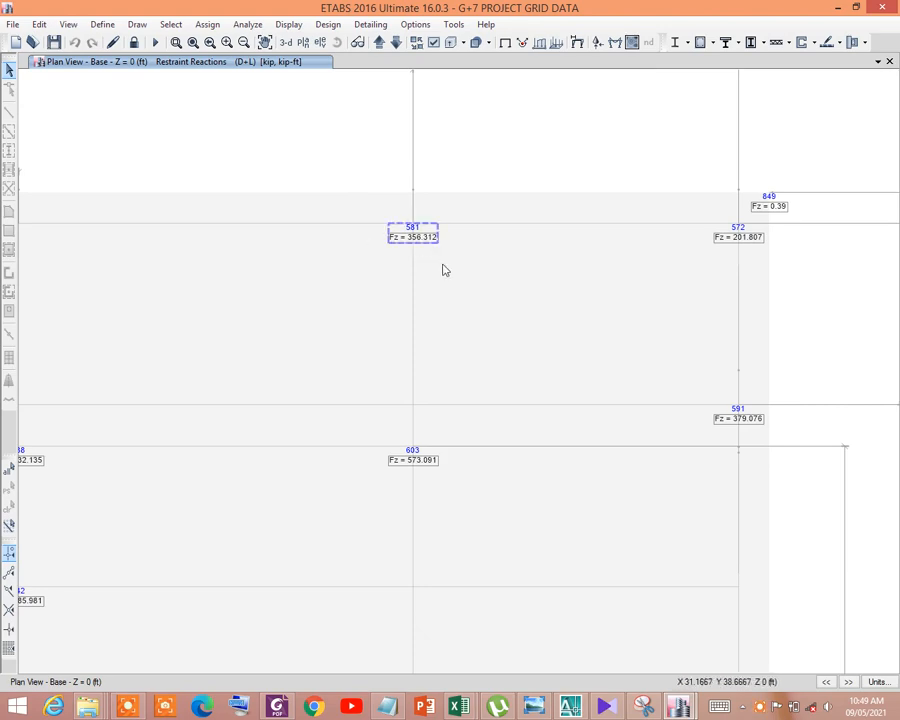
left_click(849, 684)
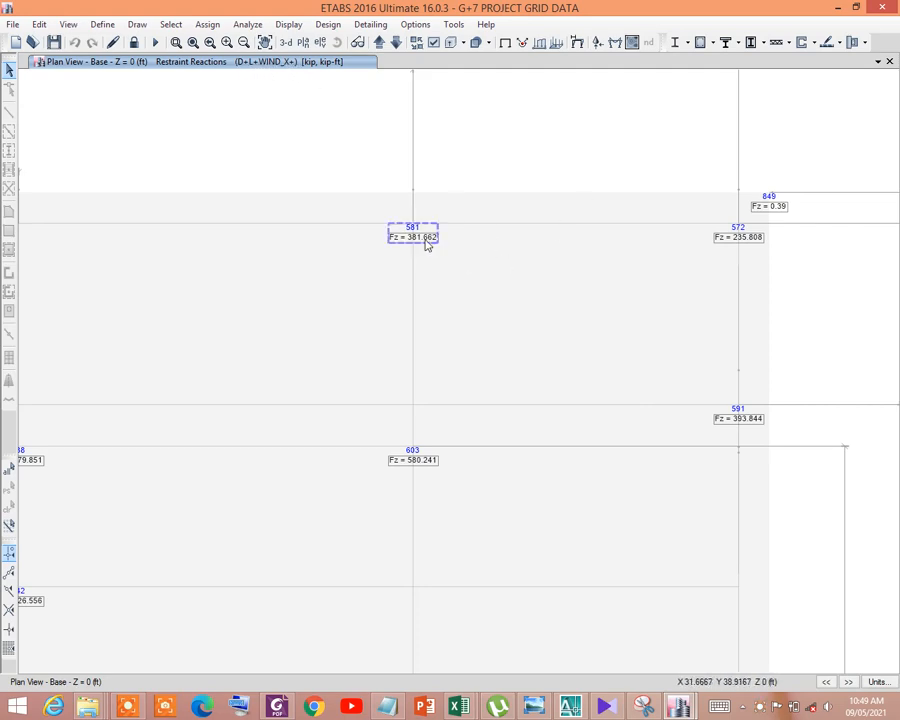
left_click(851, 686)
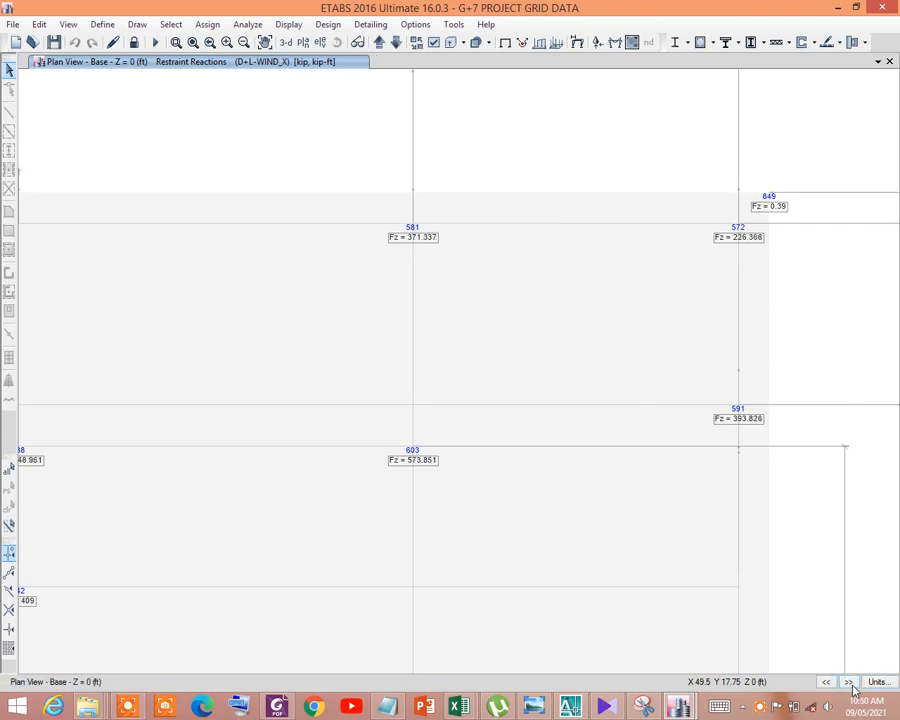
left_click(851, 686)
left_click(851, 686)
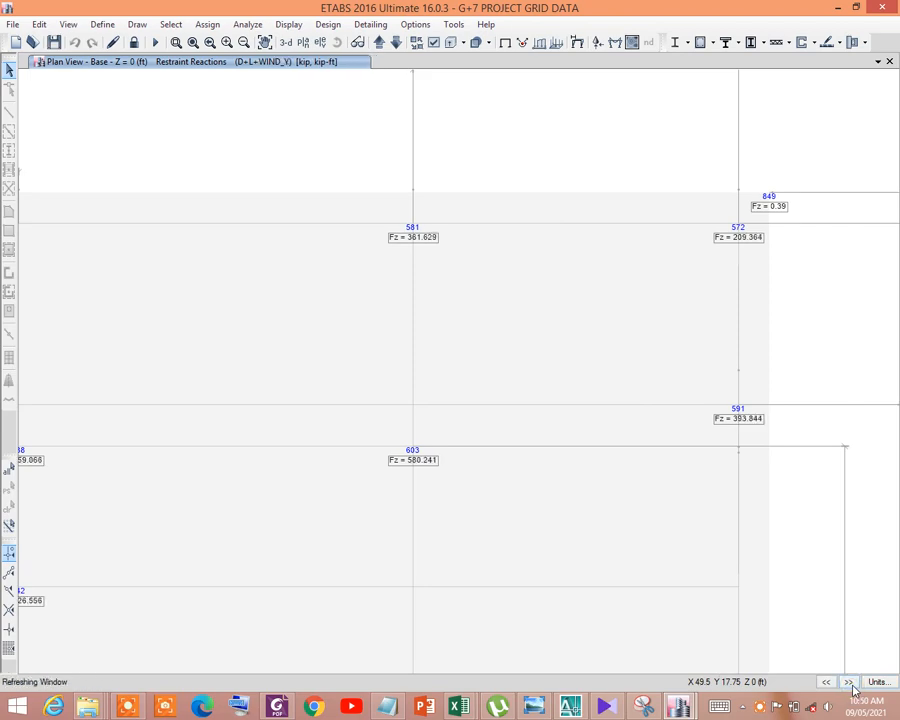
left_click(851, 686)
left_click(851, 686)
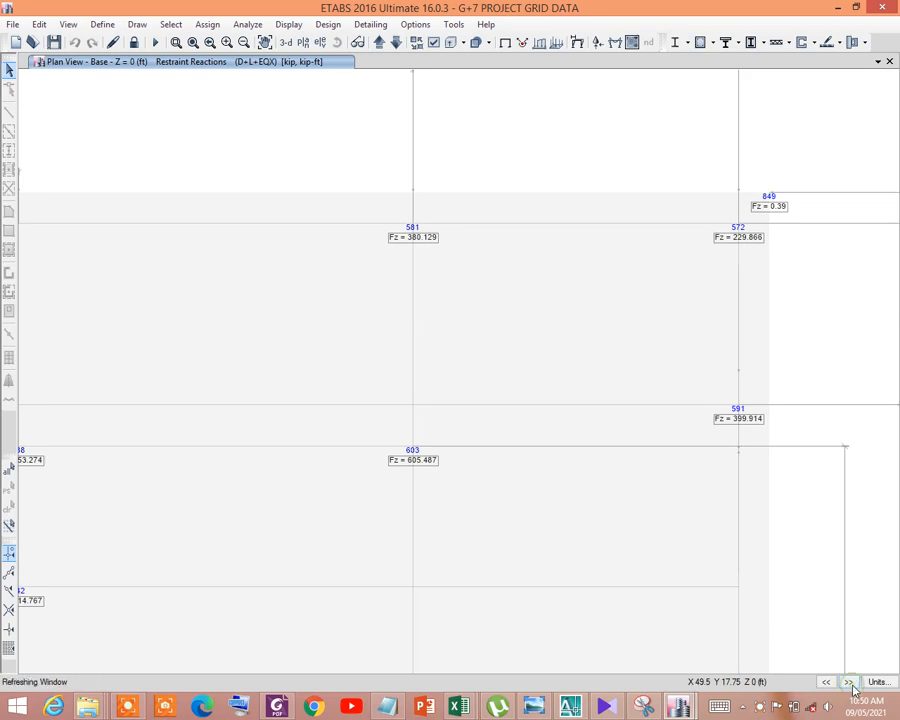
left_click(851, 686)
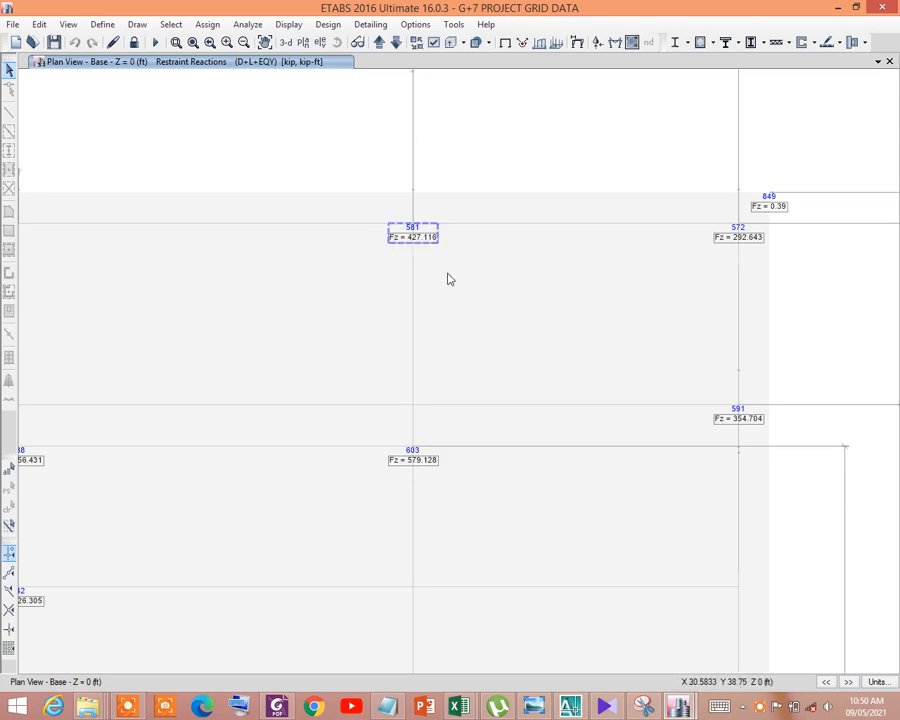
left_click(849, 686)
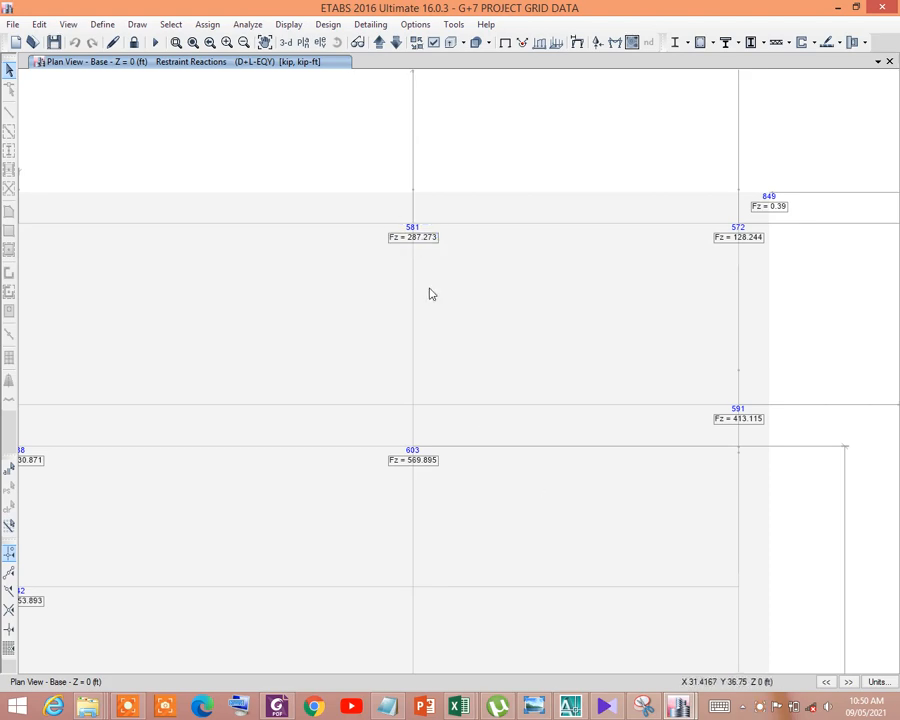
- Create a new load combination named "Maximum load combinatin valu" with the Envelope combination type
scroll(438, 302, "down", 2)
scroll(422, 296, "up", 2)
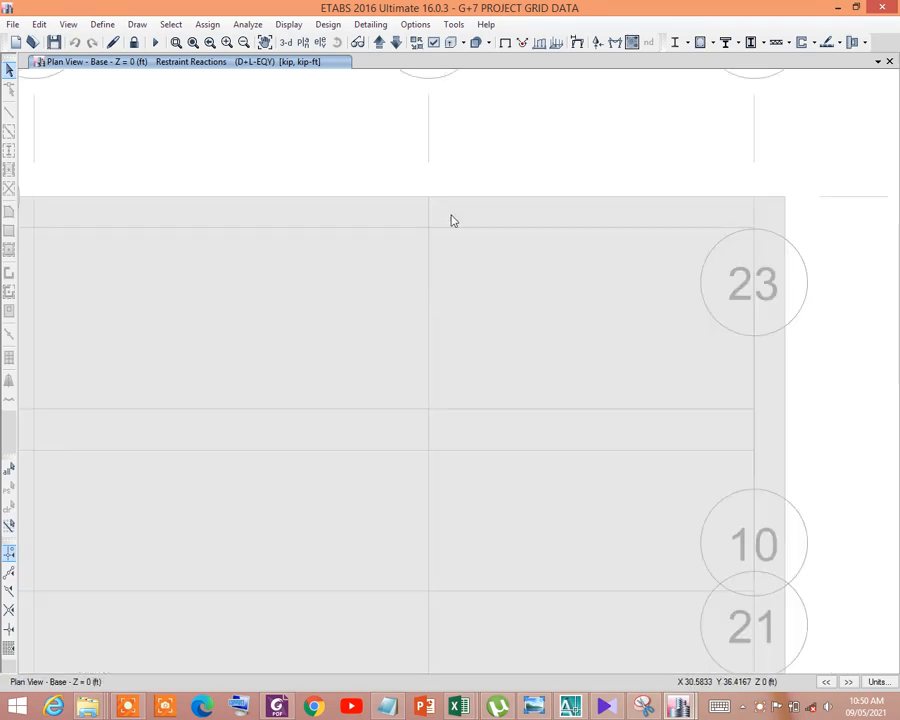
scroll(451, 233, "down", 2)
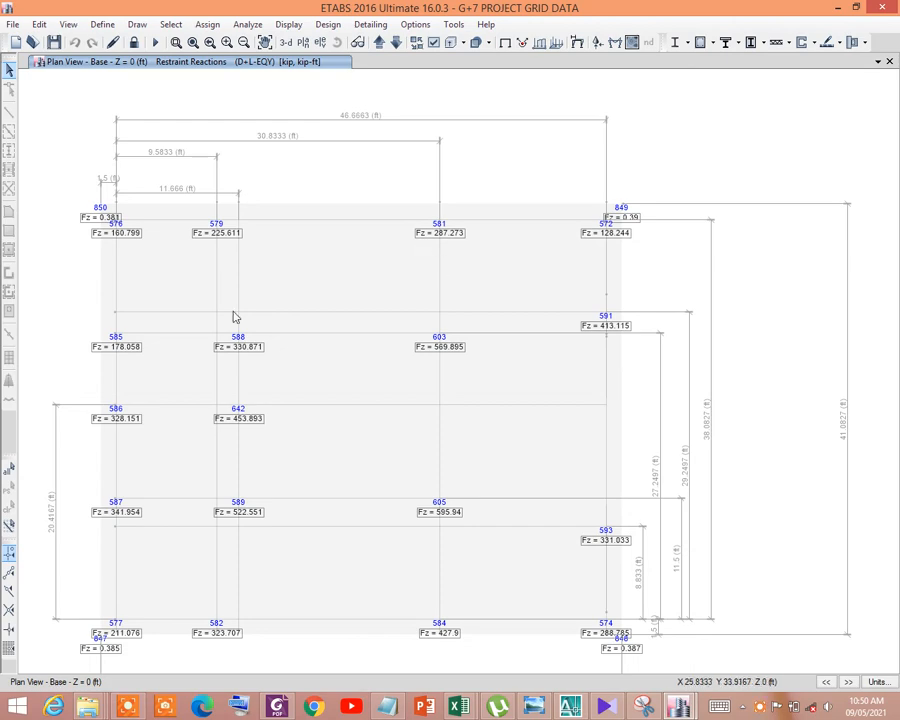
left_click(103, 24)
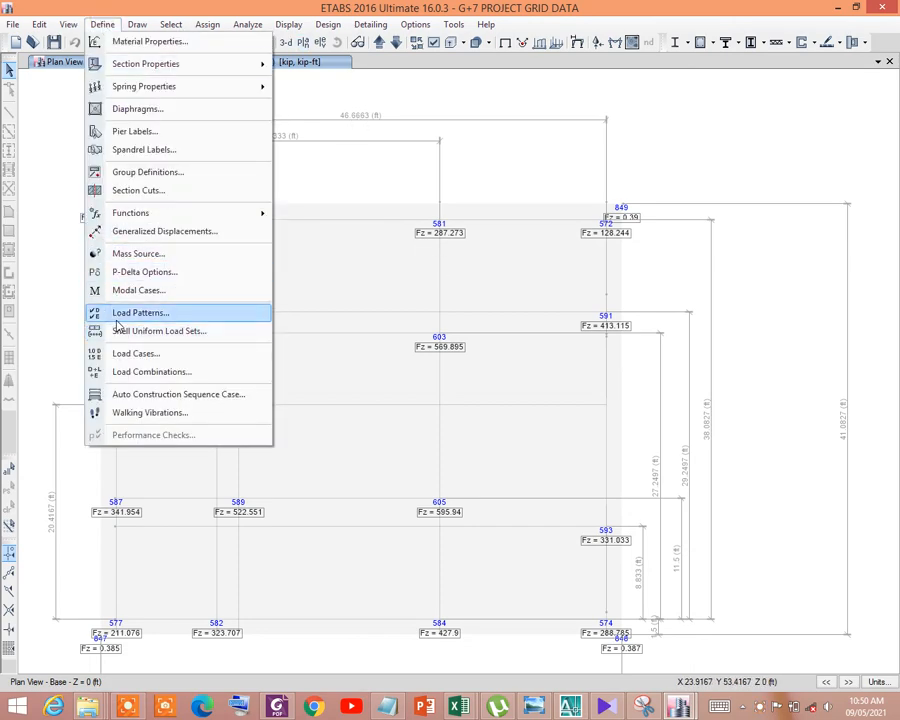
left_click(125, 375)
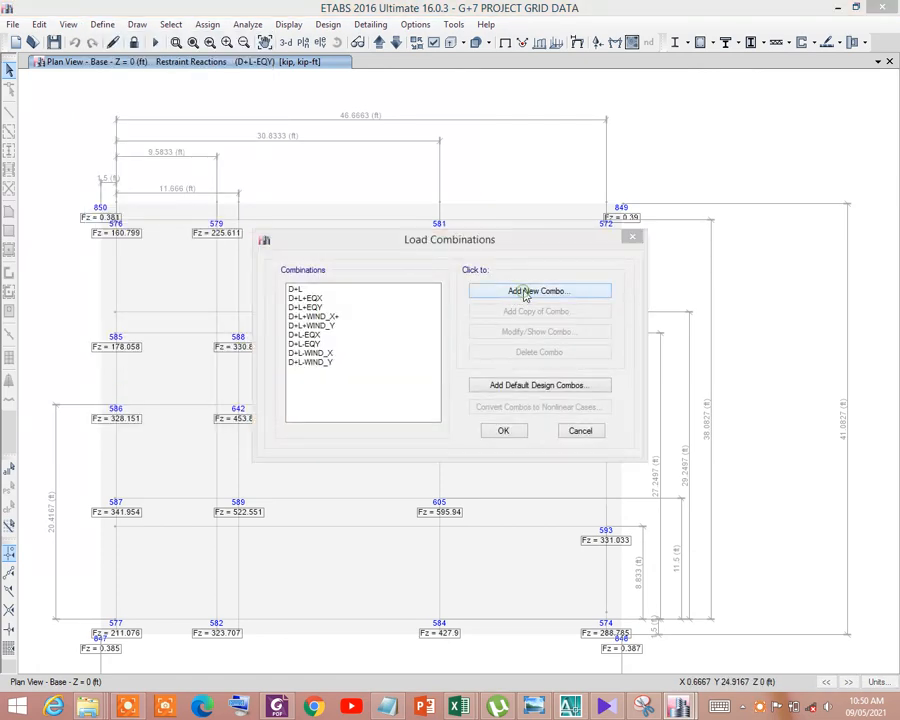
left_click(526, 291)
left_click_drag(512, 189, 587, 179)
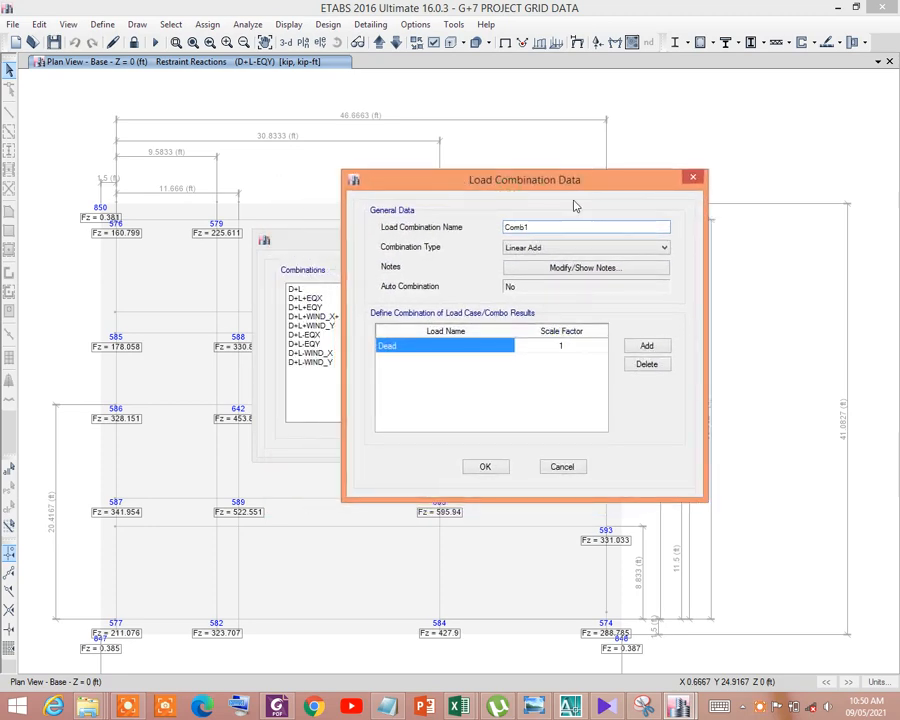
left_click_drag(535, 227, 450, 234)
type("Maximum load c")
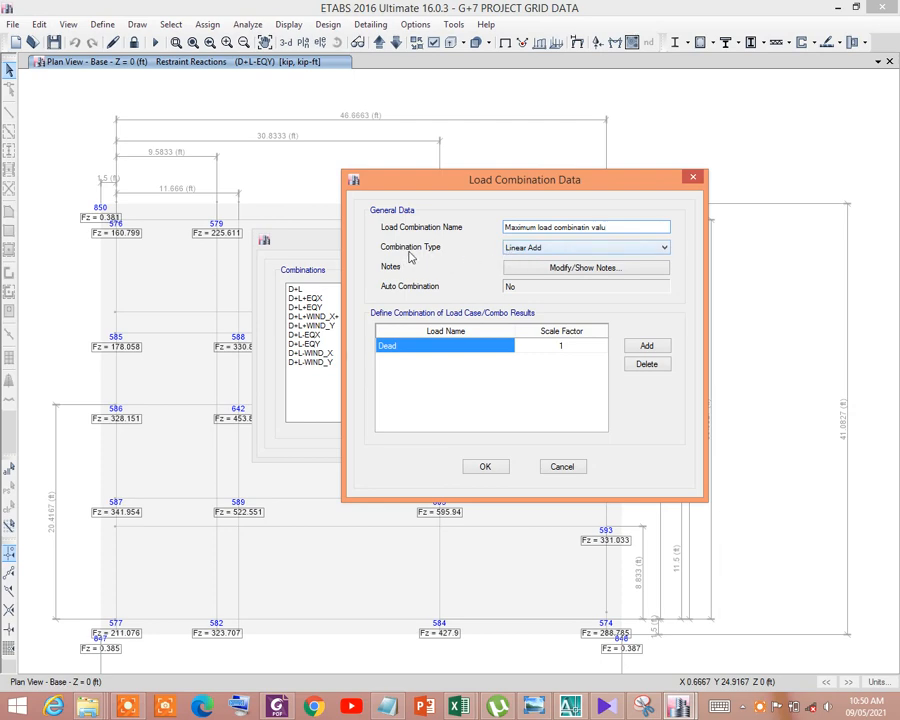
left_click(510, 248)
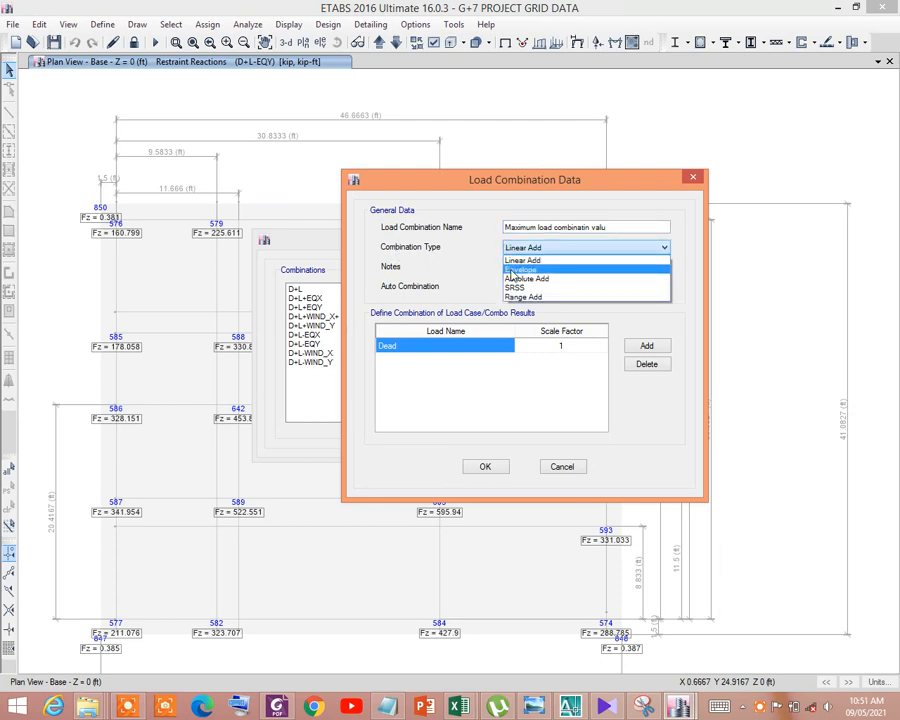
left_click(511, 271)
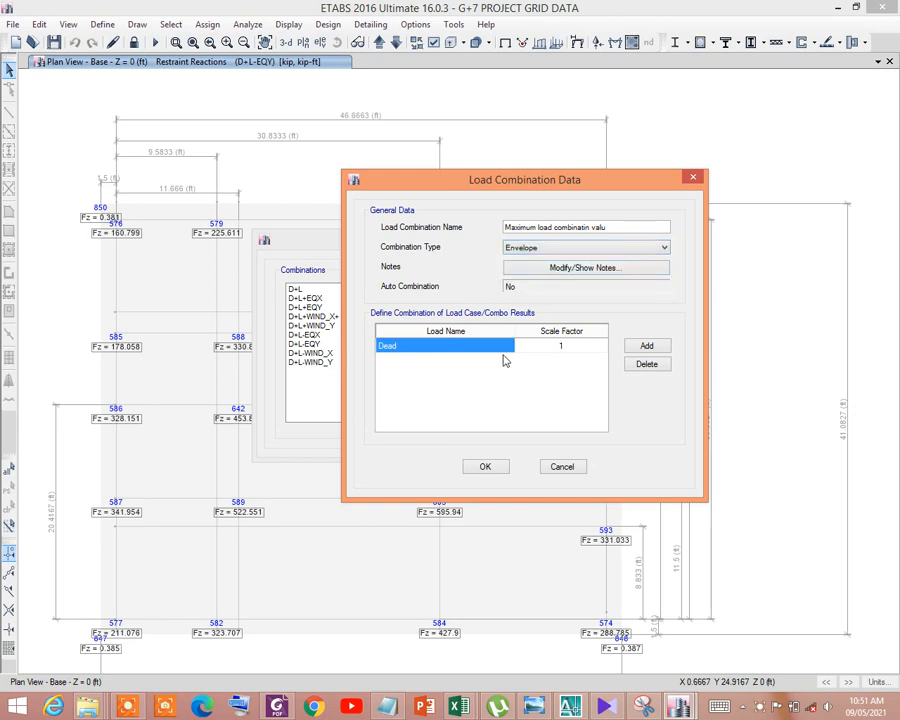
- Add five more load entries to the envelope combination and set the second entry to D+L with scale factor 1
left_click(647, 347)
left_click(647, 347)
left_click(647, 347)
left_click(647, 347)
left_click(647, 347)
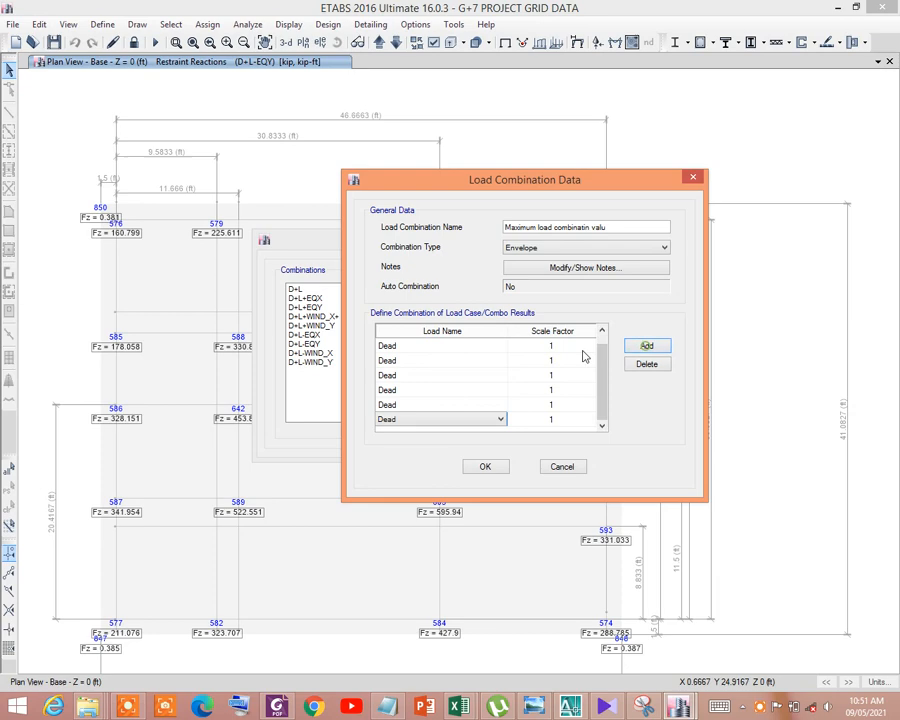
left_click(416, 345)
left_click(445, 346)
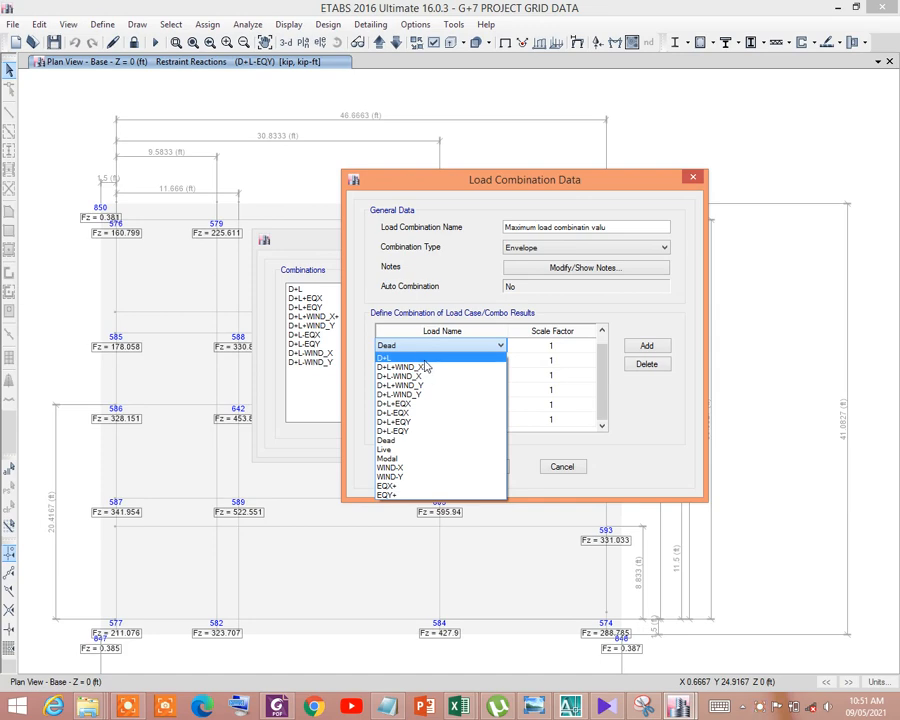
left_click(424, 359)
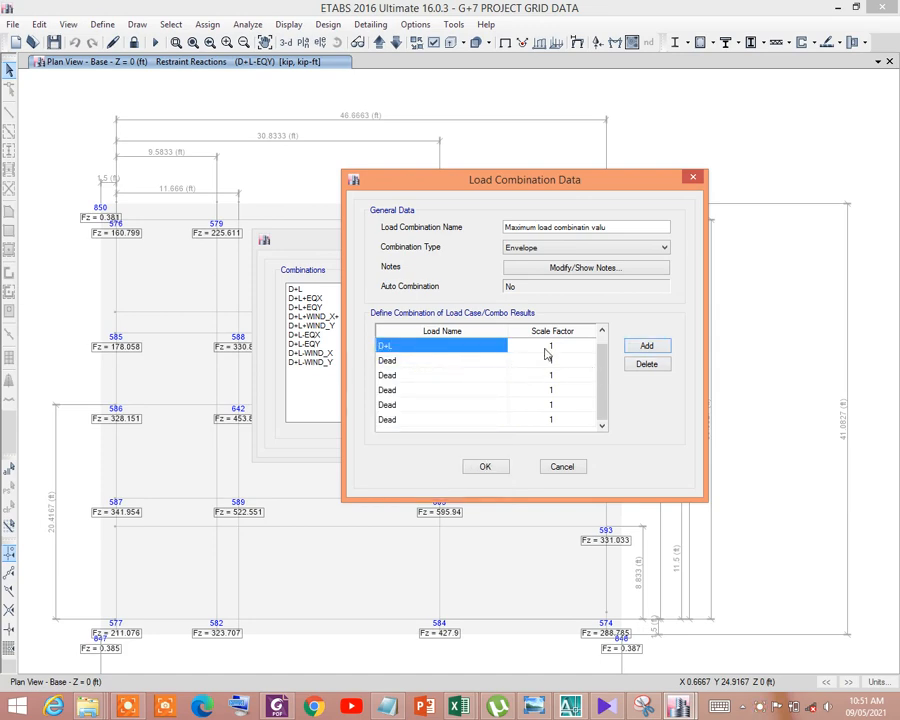
- Assign D+L+WIND_X+ and D+L-WIND_X to the two envelope entries following D+L
left_click(455, 362)
left_click(455, 360)
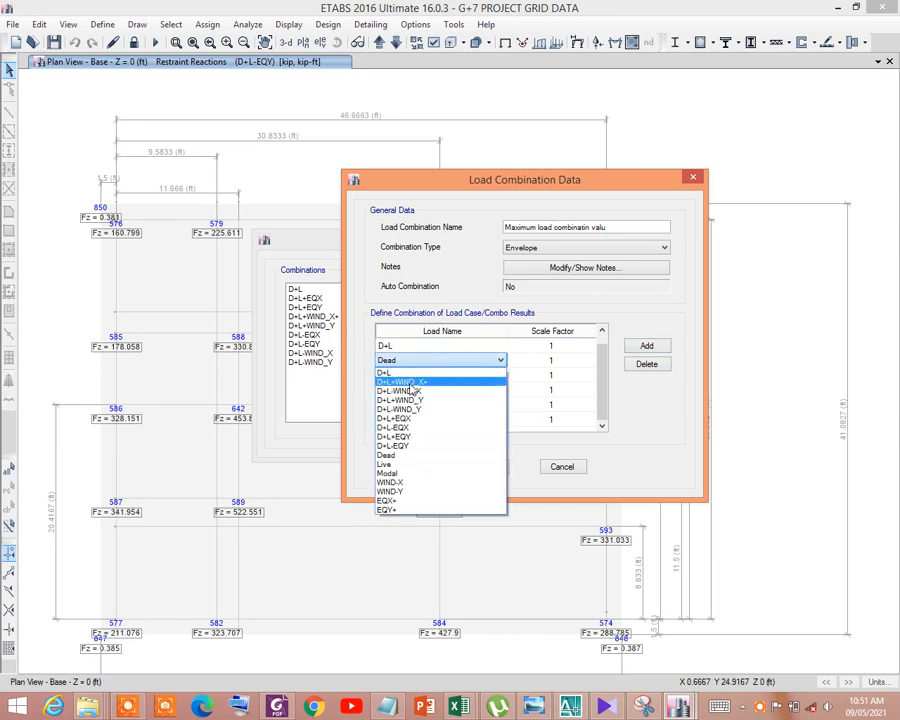
left_click(411, 382)
left_click(428, 375)
left_click(428, 375)
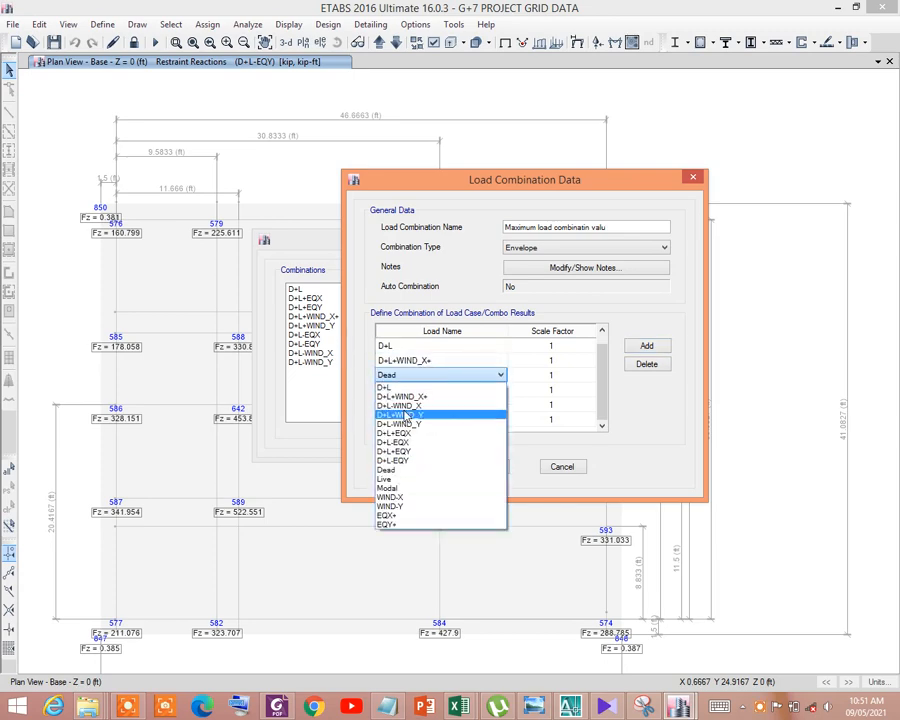
left_click(407, 406)
- Assign D+L+WIND_Y and D+L-WIND_Y to the next two Dead entries of the envelope
left_click(413, 390)
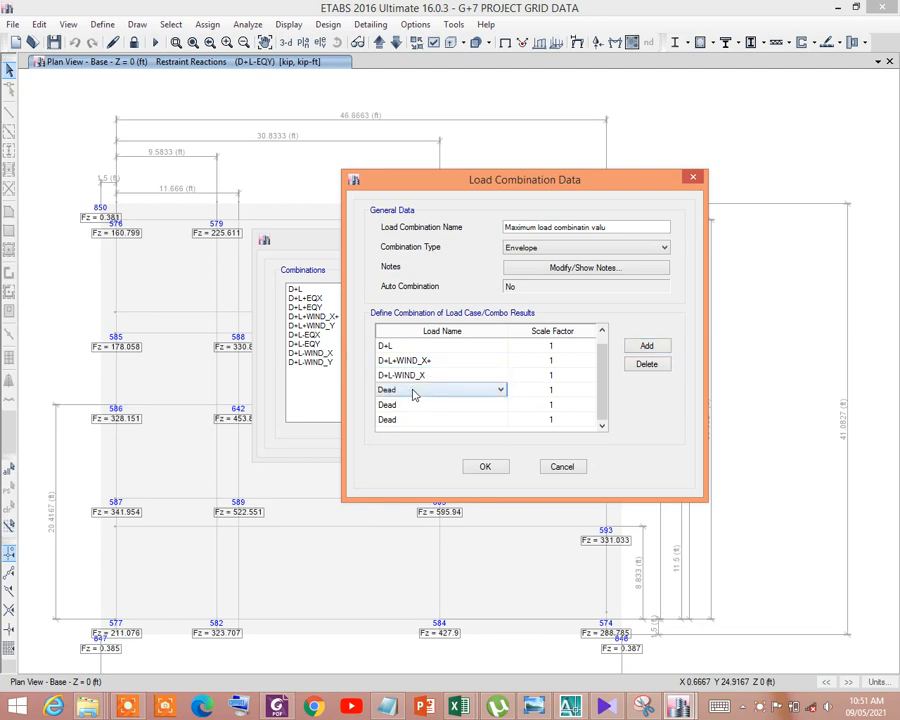
left_click(442, 389)
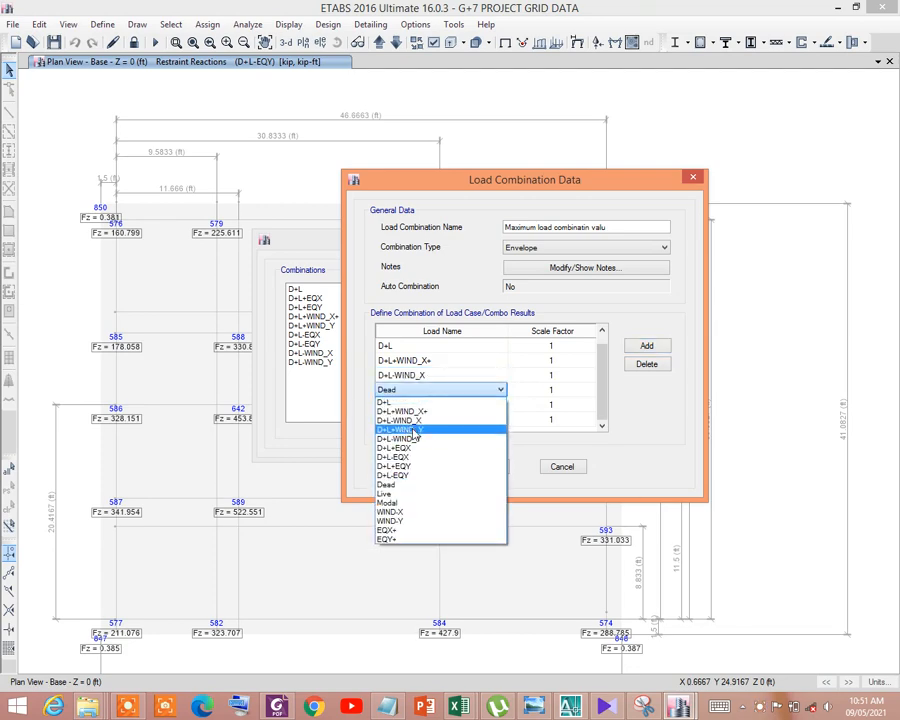
left_click(413, 430)
left_click(409, 405)
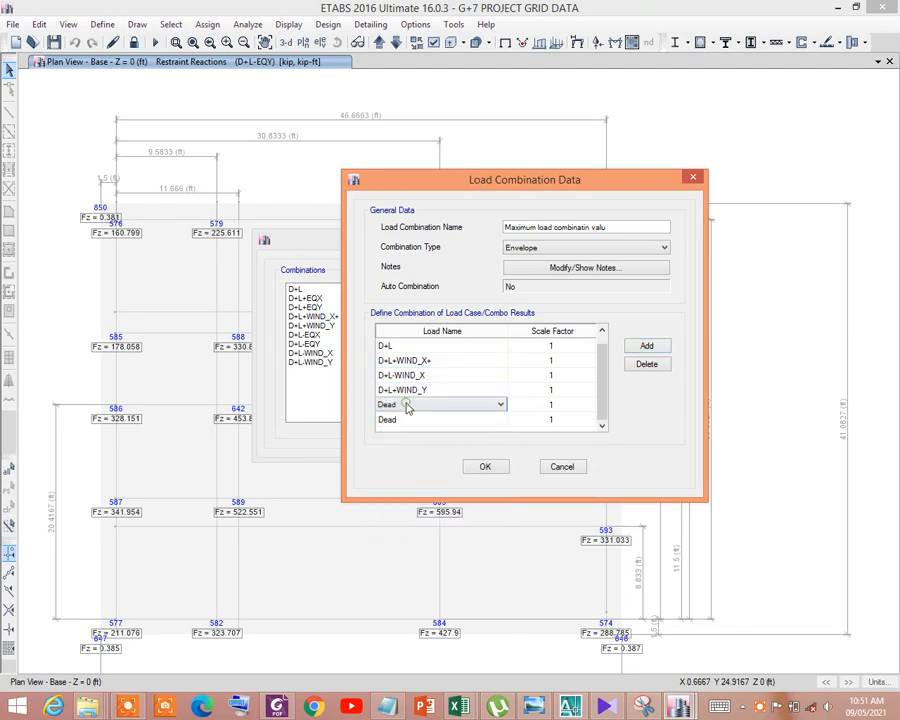
left_click(407, 405)
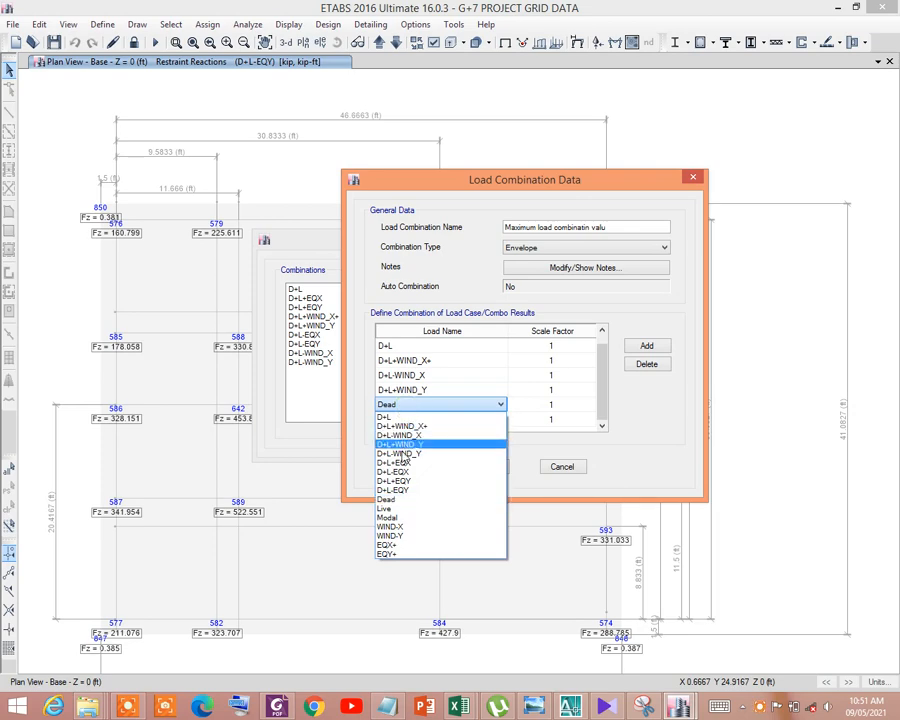
left_click(401, 455)
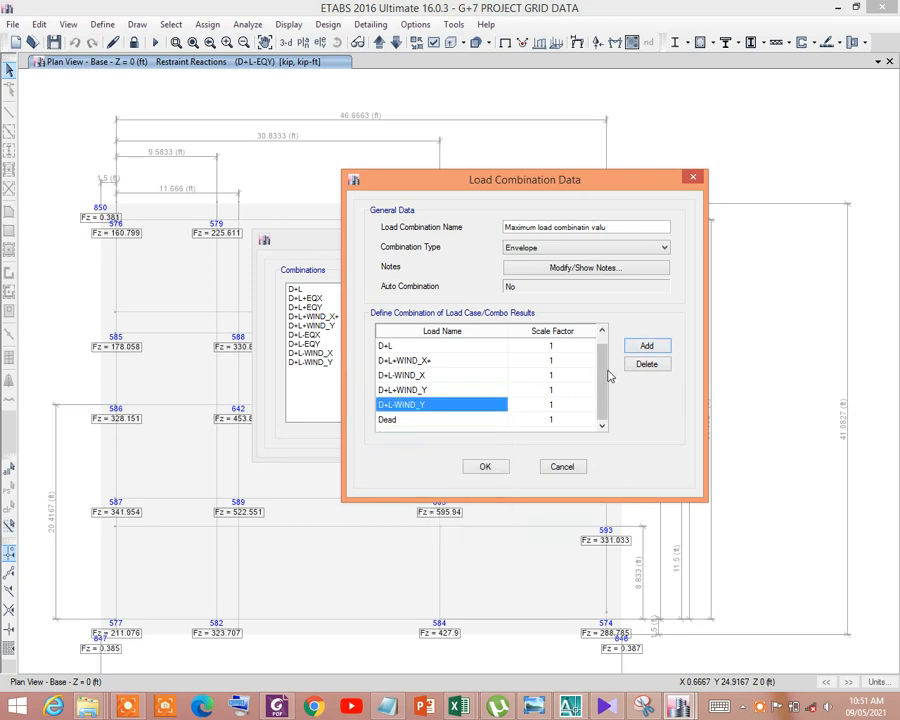
- Set the last Dead entry to D+L+EQX and add another envelope entry for D+L-EQX
left_click(446, 420)
left_click(433, 420)
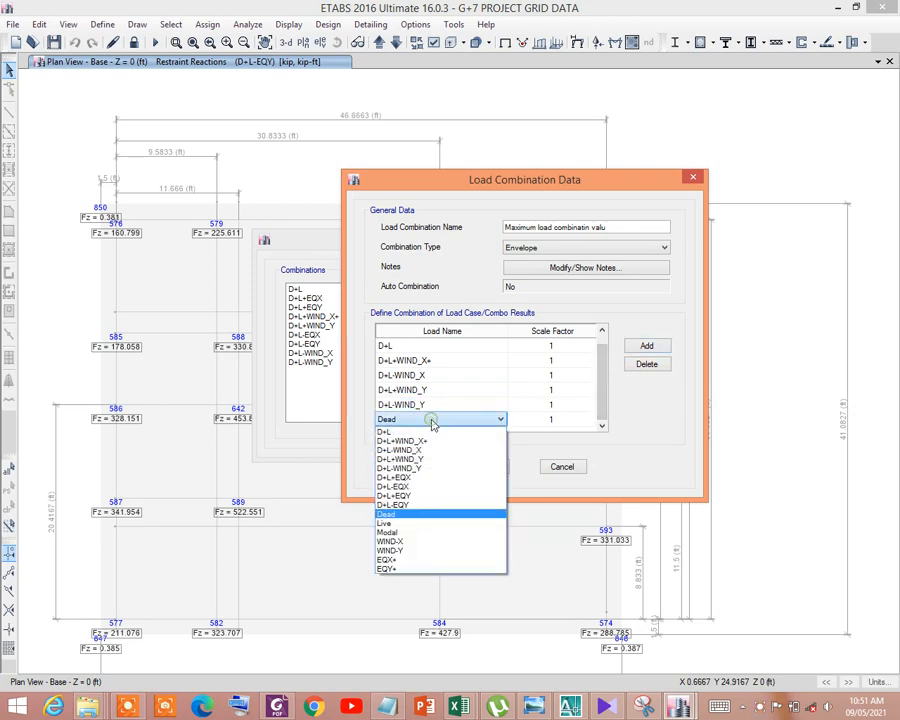
left_click(421, 479)
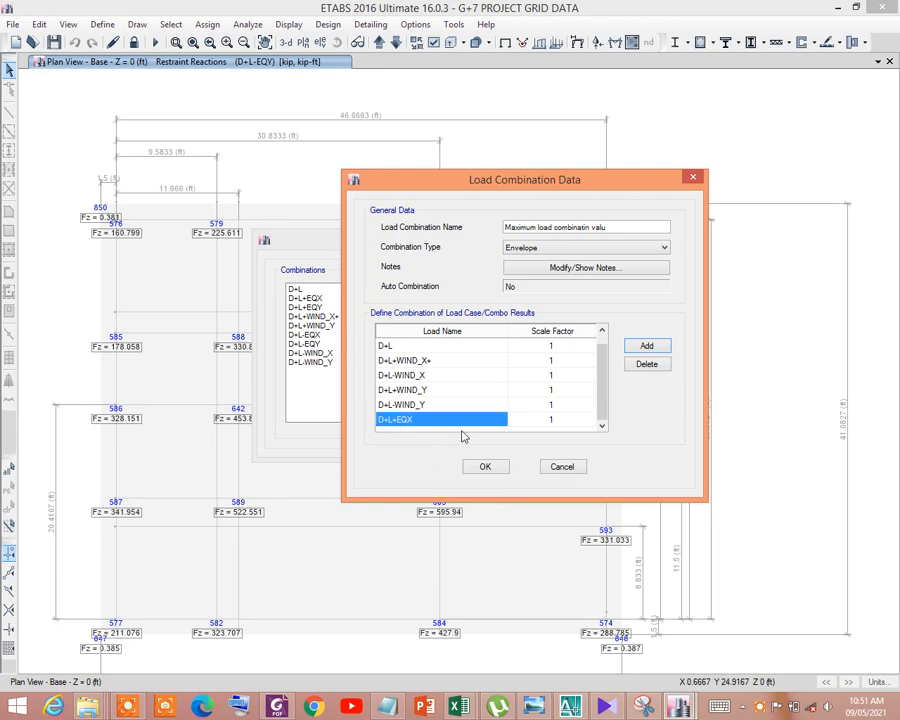
left_click(657, 346)
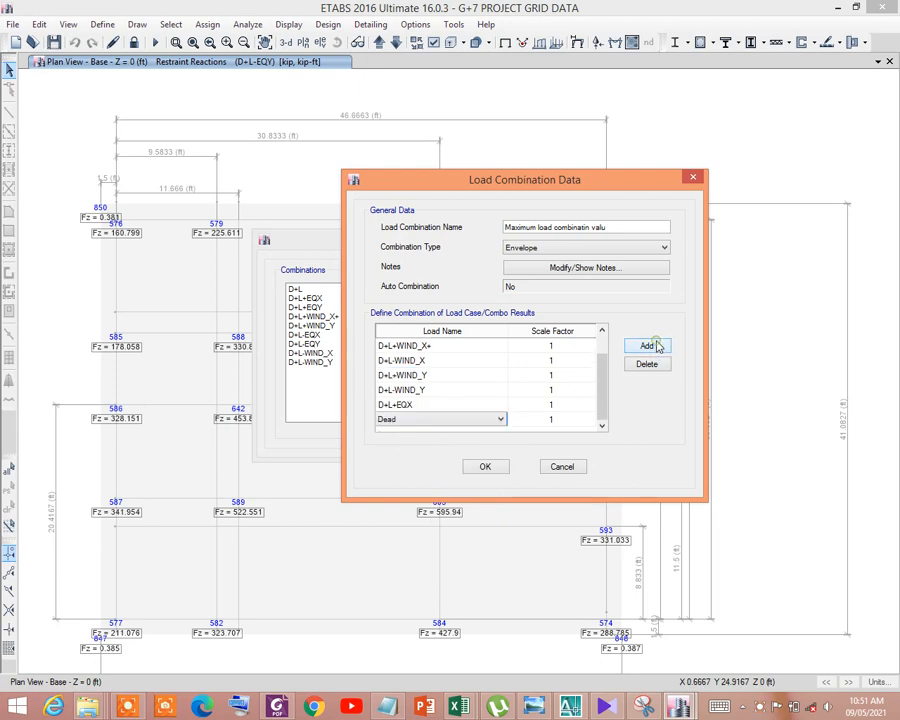
left_click(407, 419)
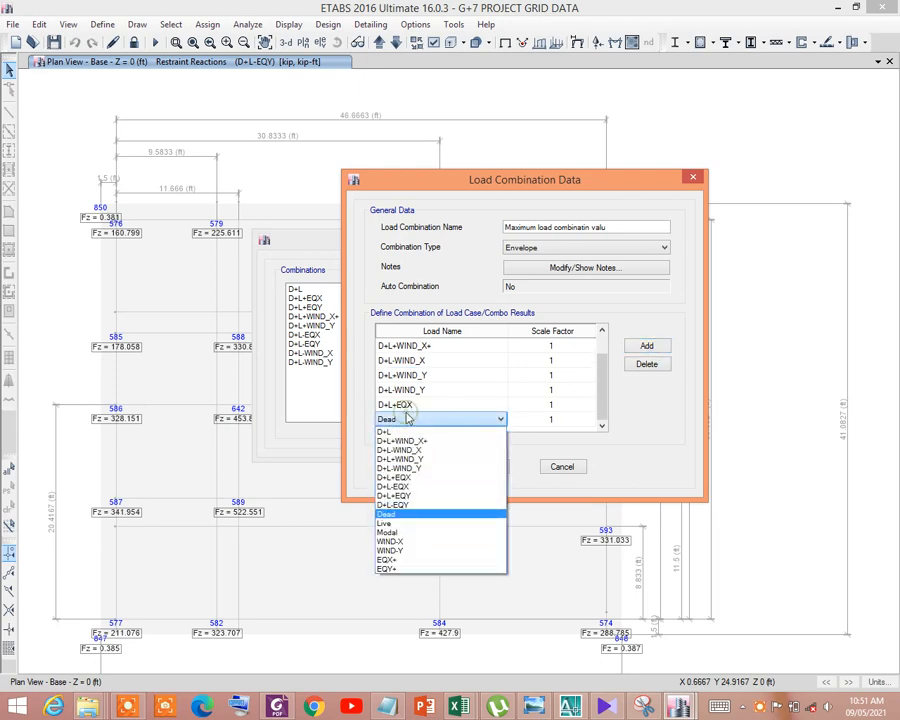
left_click(401, 486)
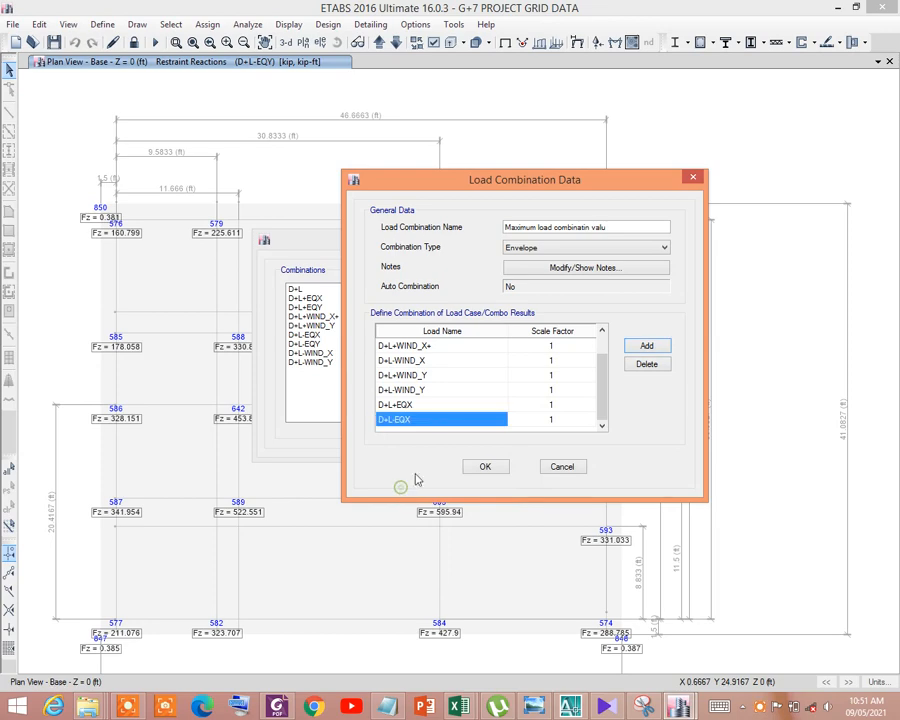
- Add two more entries to the envelope combination, D+L+EQY and D+L-EQY
left_click(645, 347)
left_click(392, 420)
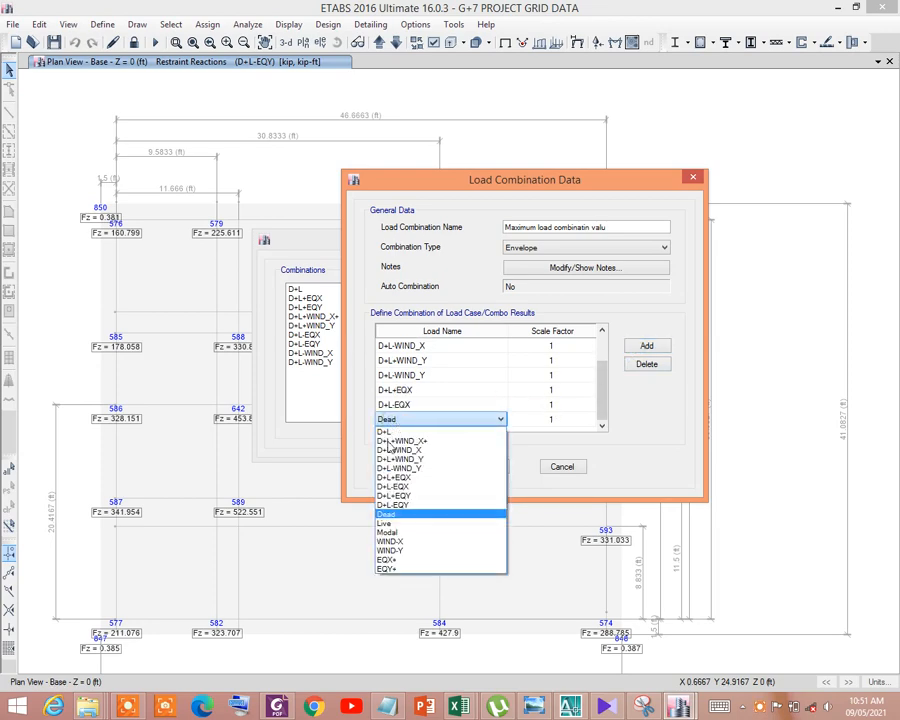
left_click(396, 492)
left_click(646, 346)
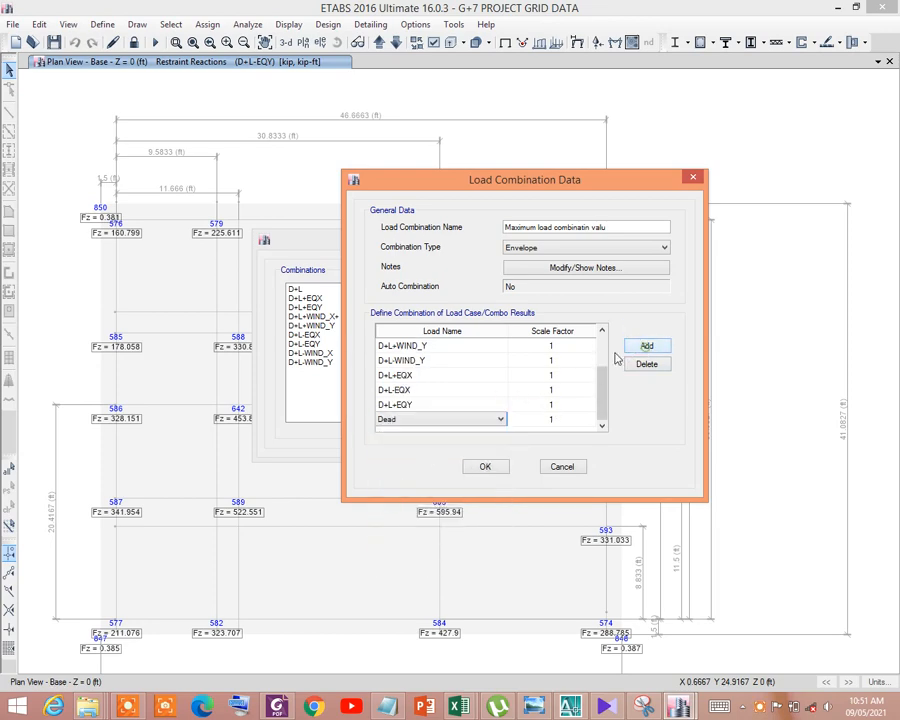
left_click(410, 424)
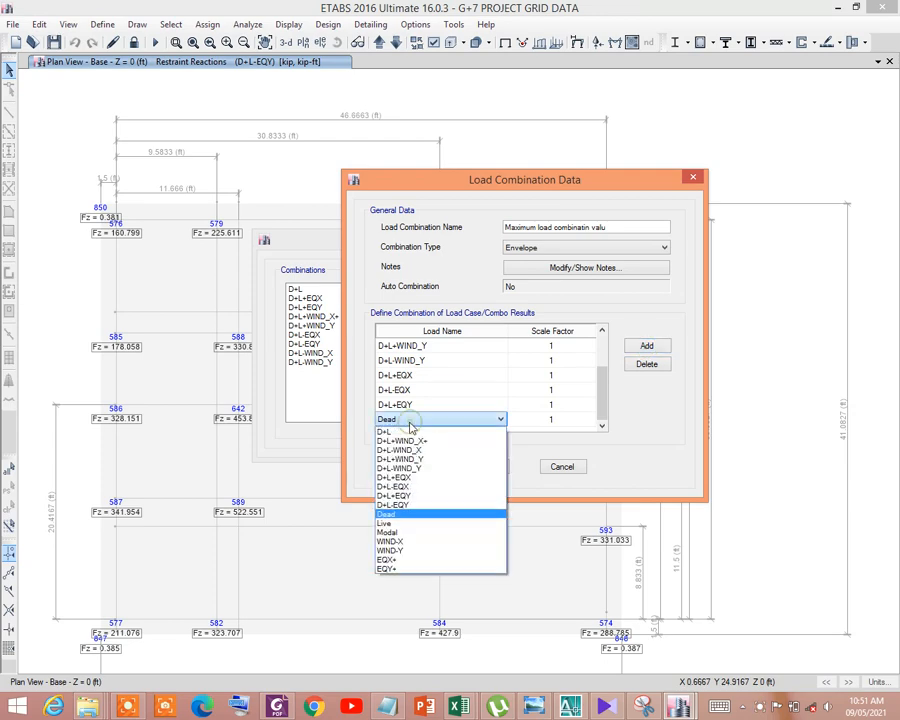
left_click(410, 508)
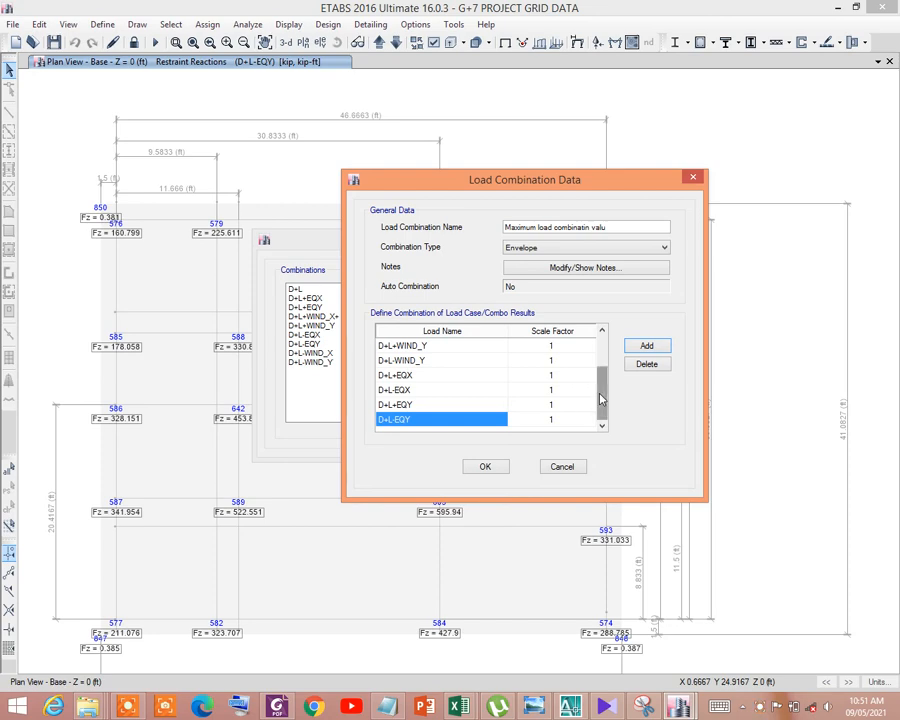
- Delete the leftover Dead entry at the start of the envelope's load list
scroll(542, 370, "up", 2)
left_click(392, 346)
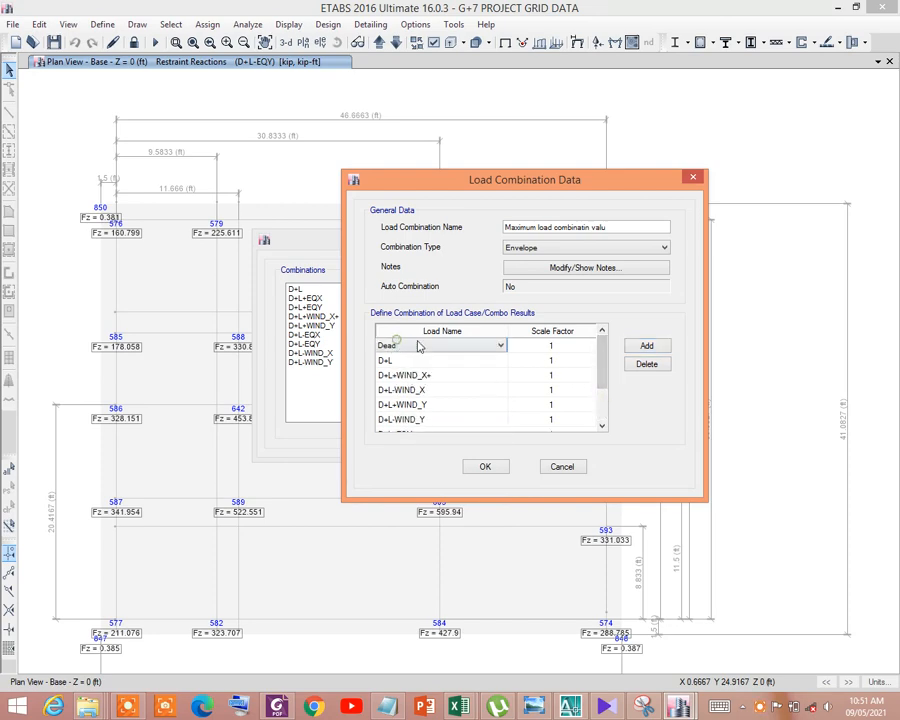
left_click(647, 364)
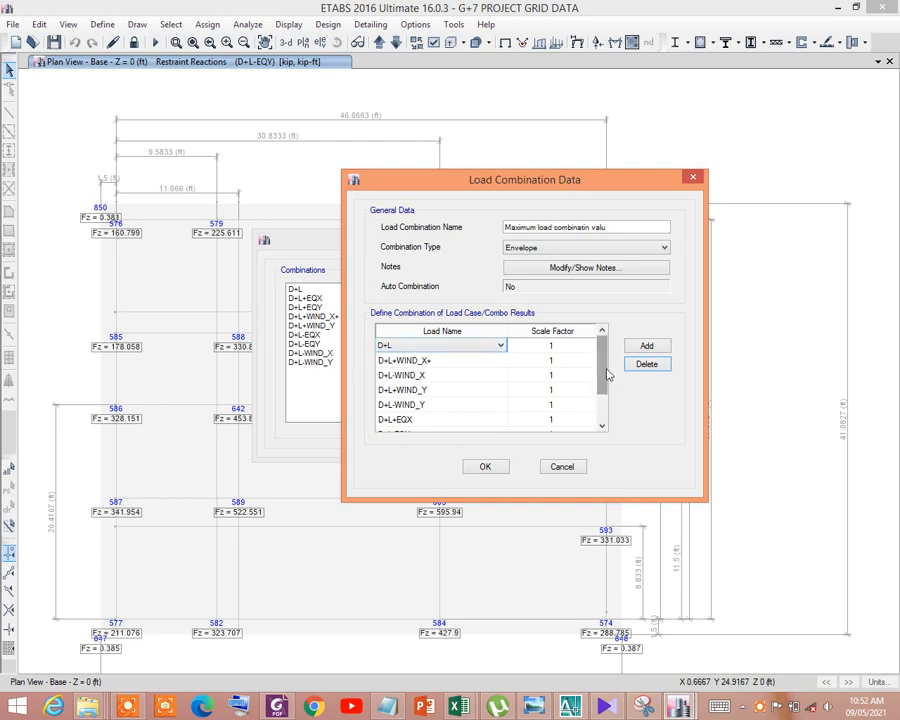
- Check the envelope's load list against the available combinations, from D+L through the wind and earthquake combinations, along with each scale factor
mouse_move(601, 360)
left_mouse_down()
mouse_move(600, 420)
mouse_move(596, 366)
left_mouse_up()
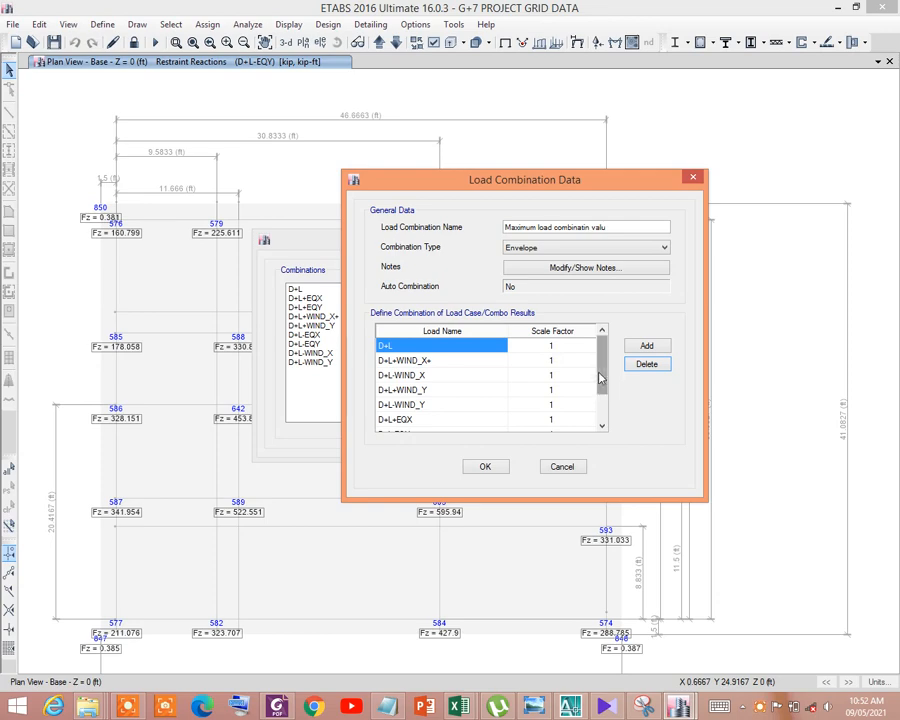
left_click_drag(599, 374, 599, 416)
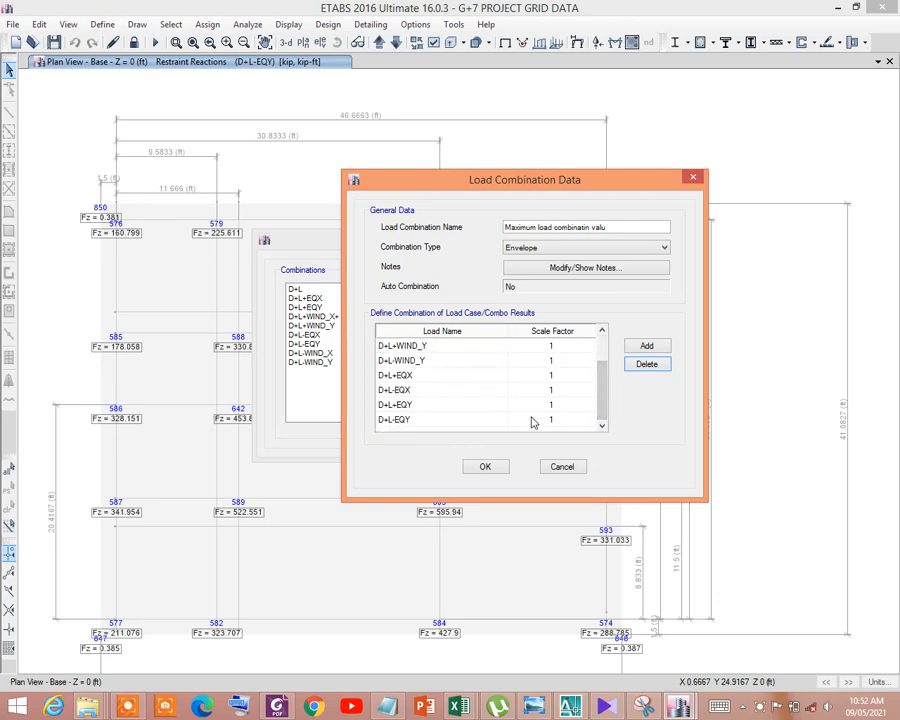
left_click(400, 412)
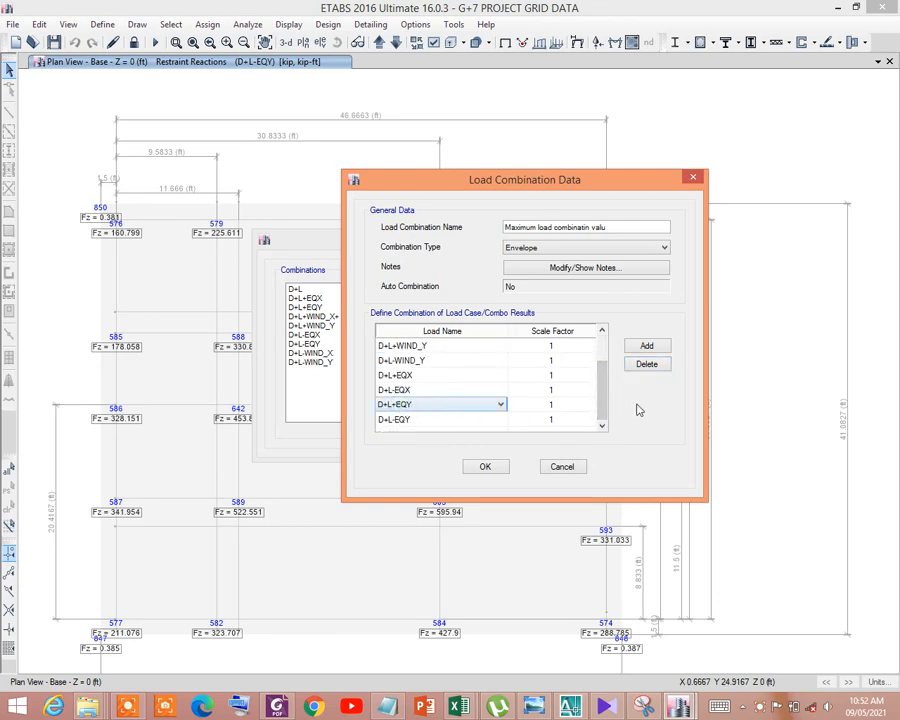
left_click_drag(597, 400, 600, 360)
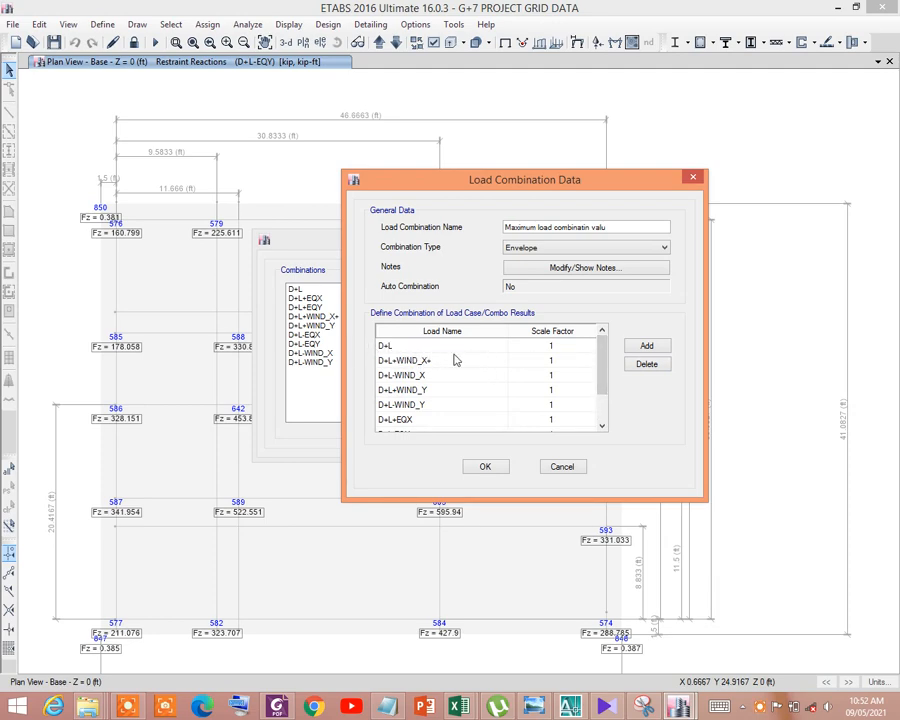
left_click(415, 346)
left_click(415, 346)
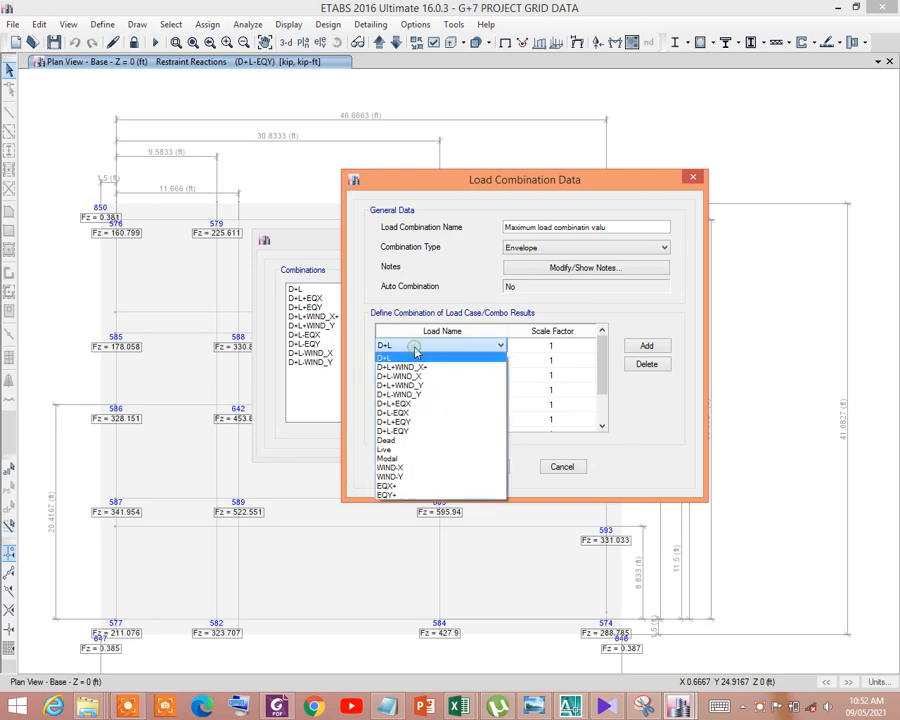
left_click(416, 347)
left_click(410, 350)
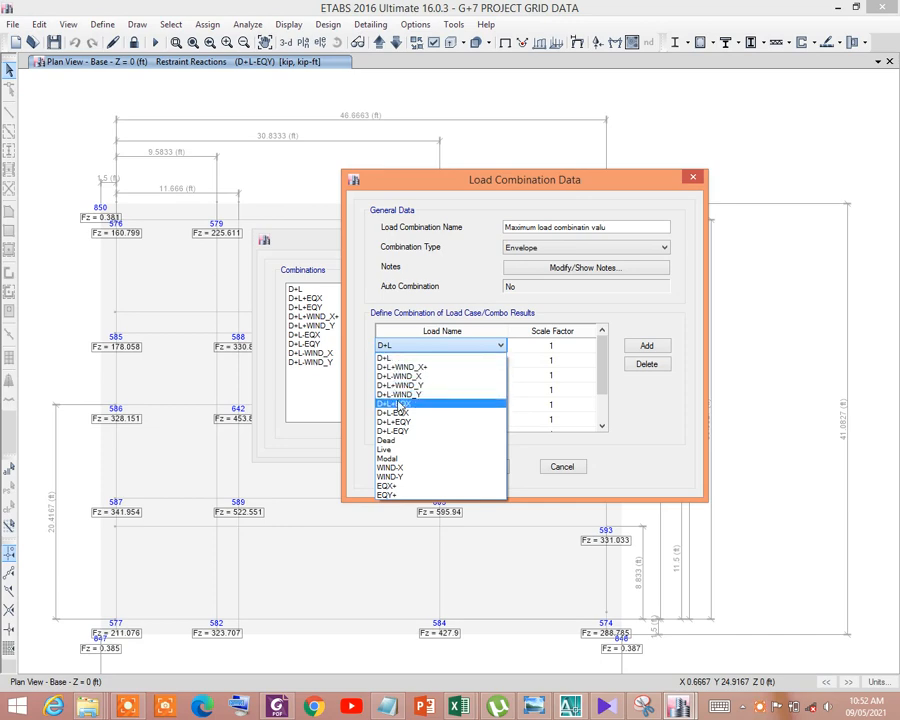
left_click(603, 393)
left_click_drag(603, 387, 599, 402)
left_click(466, 406)
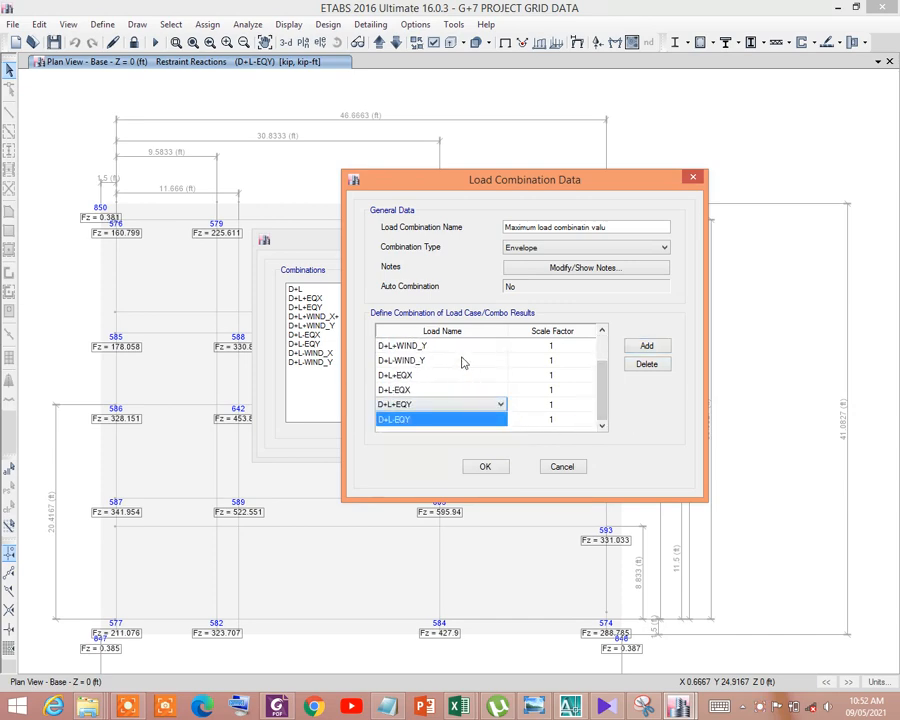
left_click(600, 393)
left_click_drag(600, 398, 600, 362)
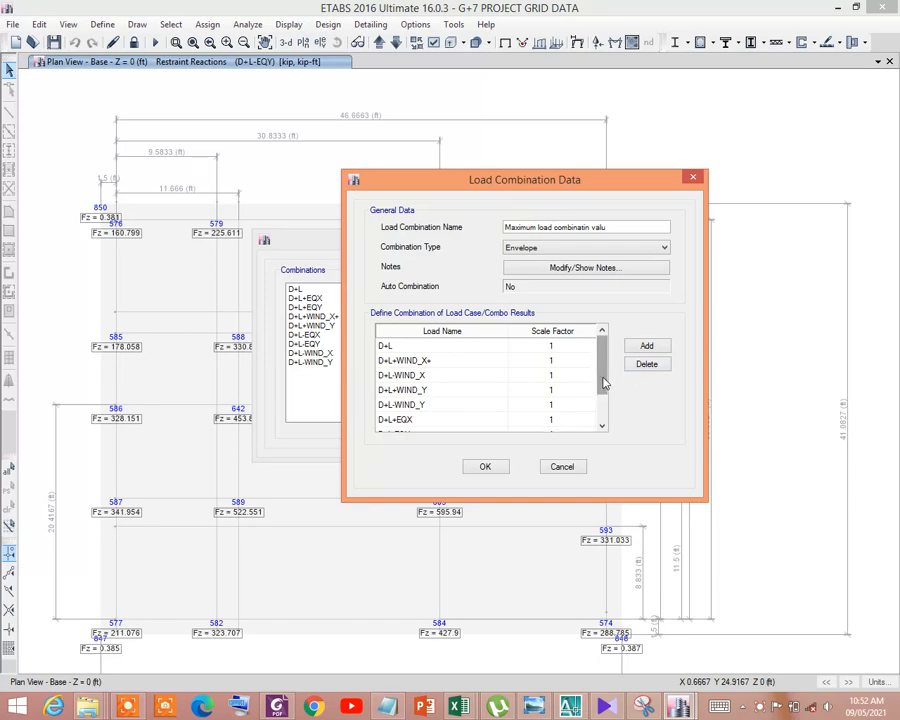
left_click_drag(603, 382, 603, 410)
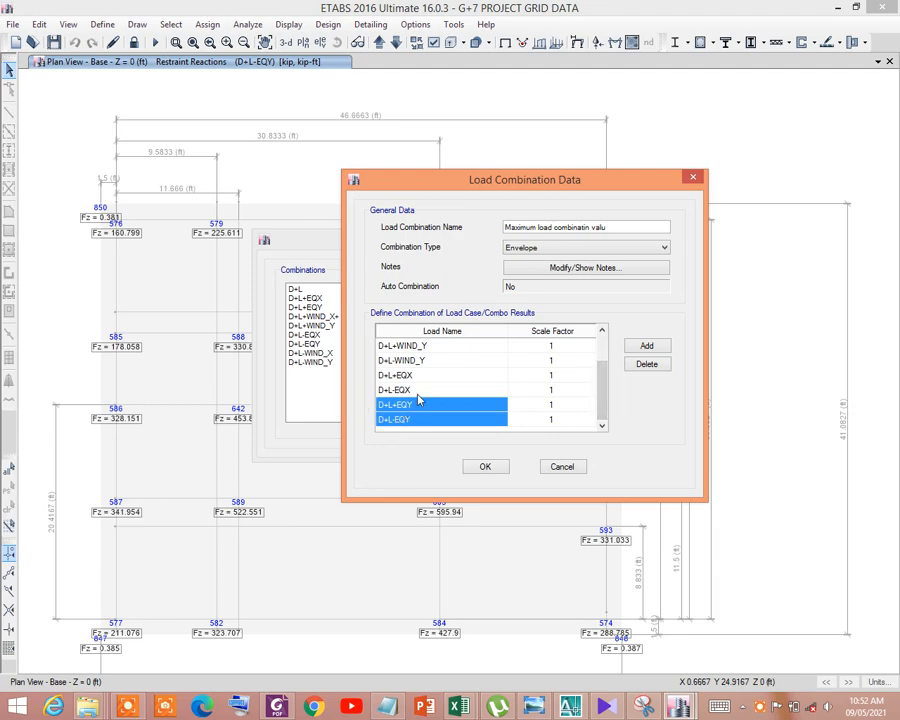
scroll(598, 402, "up", 1)
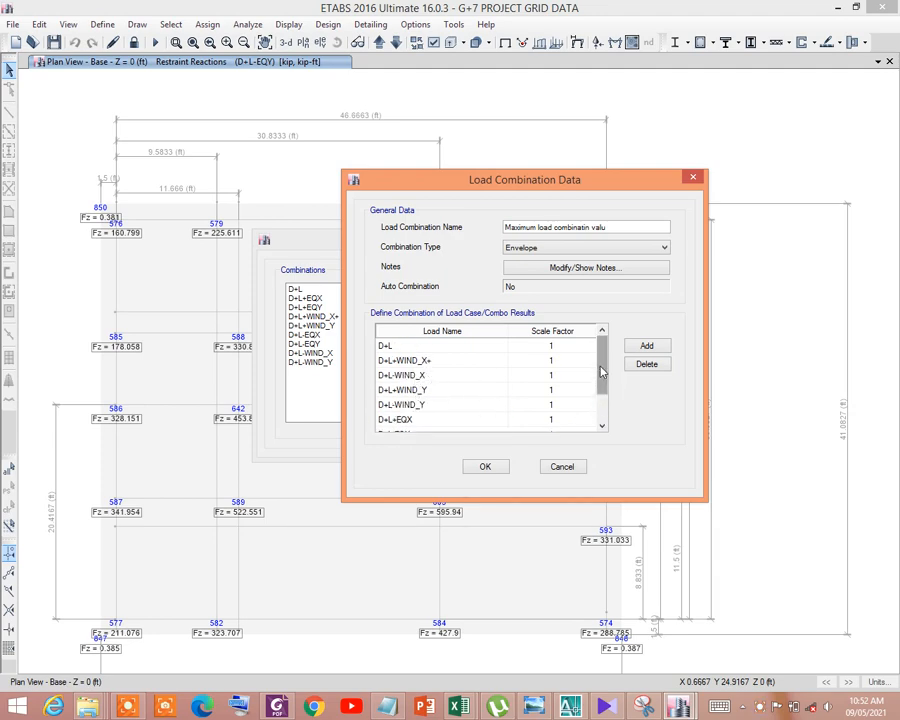
scroll(597, 368, "down", 1)
scroll(588, 367, "up", 1)
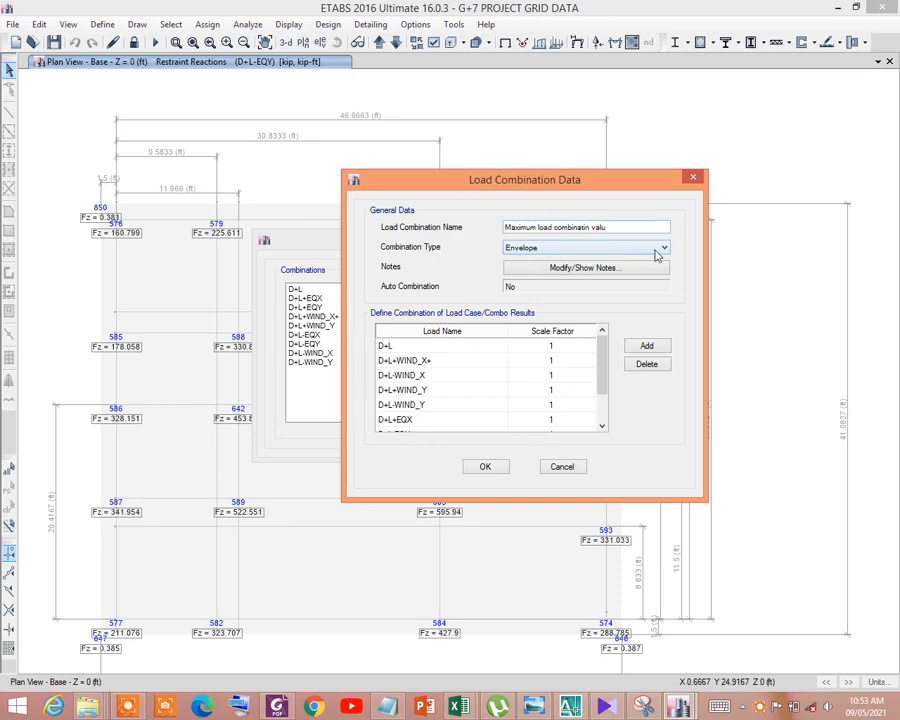
- Save the envelope combination "Maximum load combinatin valu" and accept the updated list of load combinations
triple_click(618, 227)
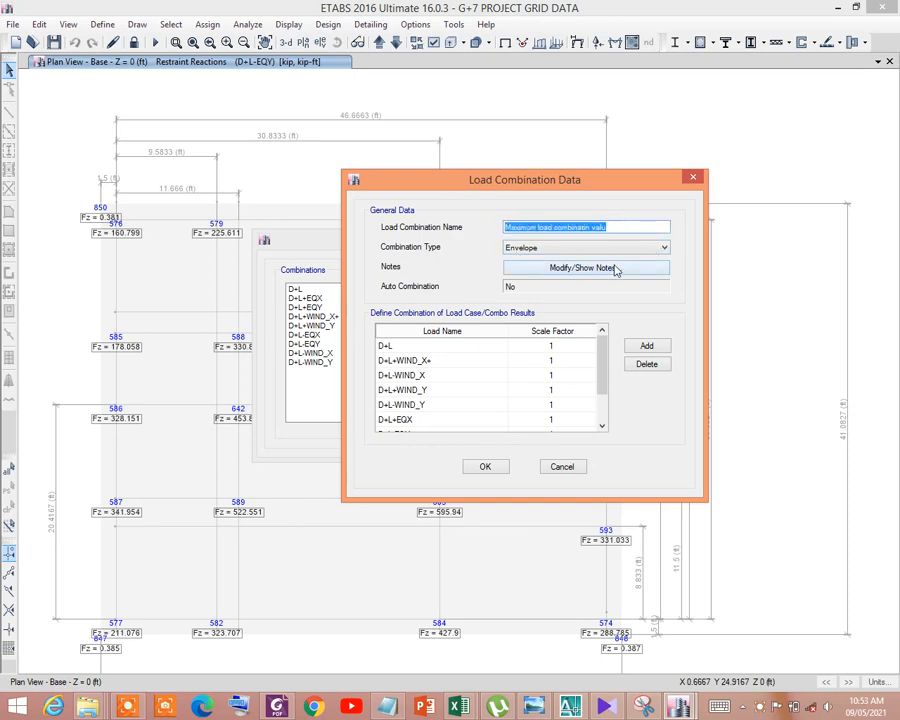
left_click_drag(605, 362, 604, 398)
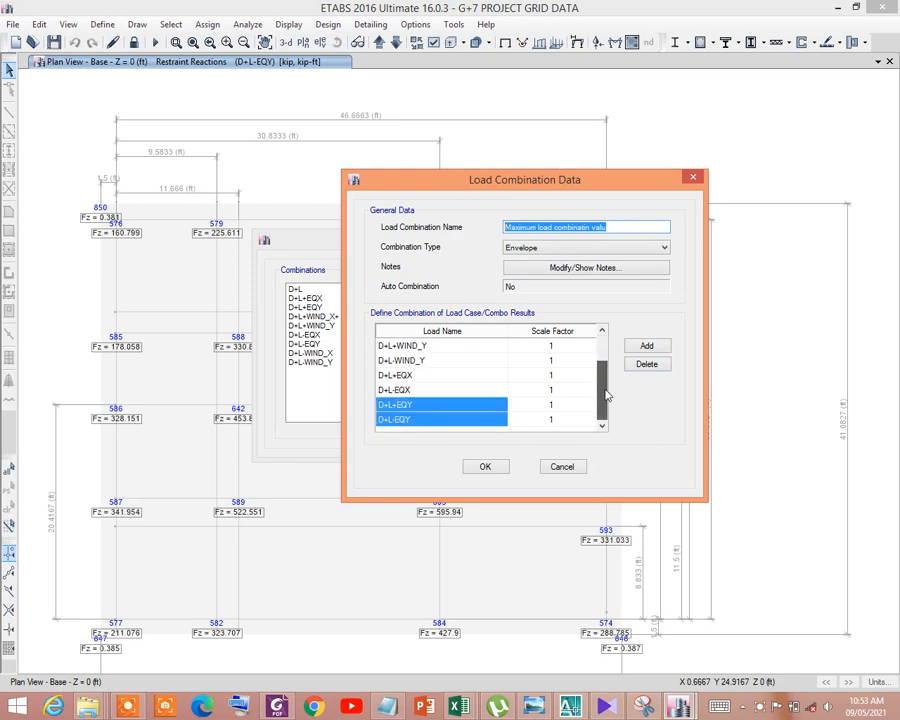
left_click(484, 467)
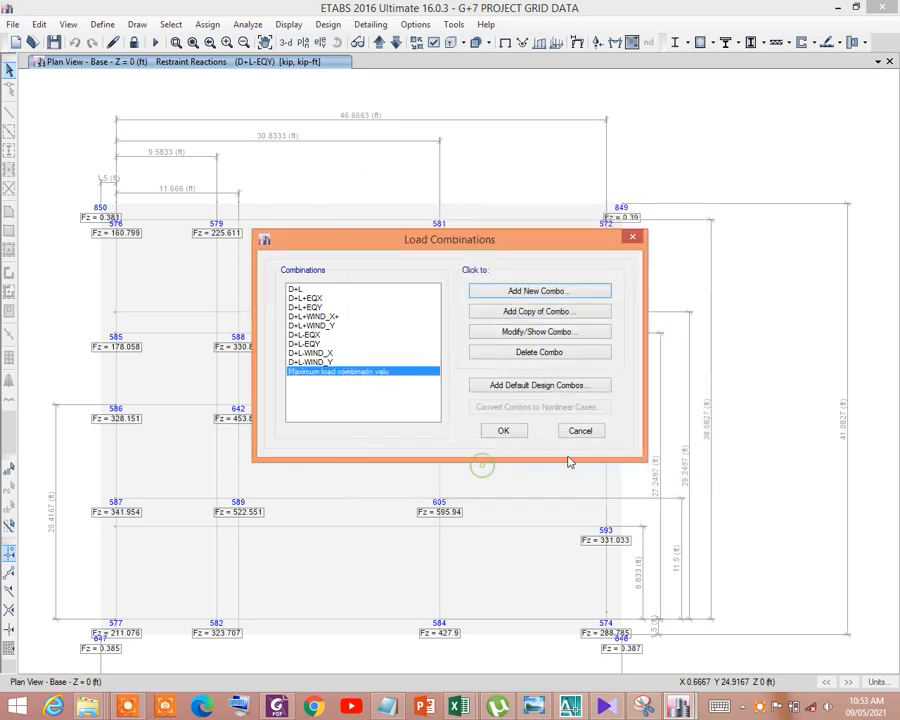
left_click(502, 432)
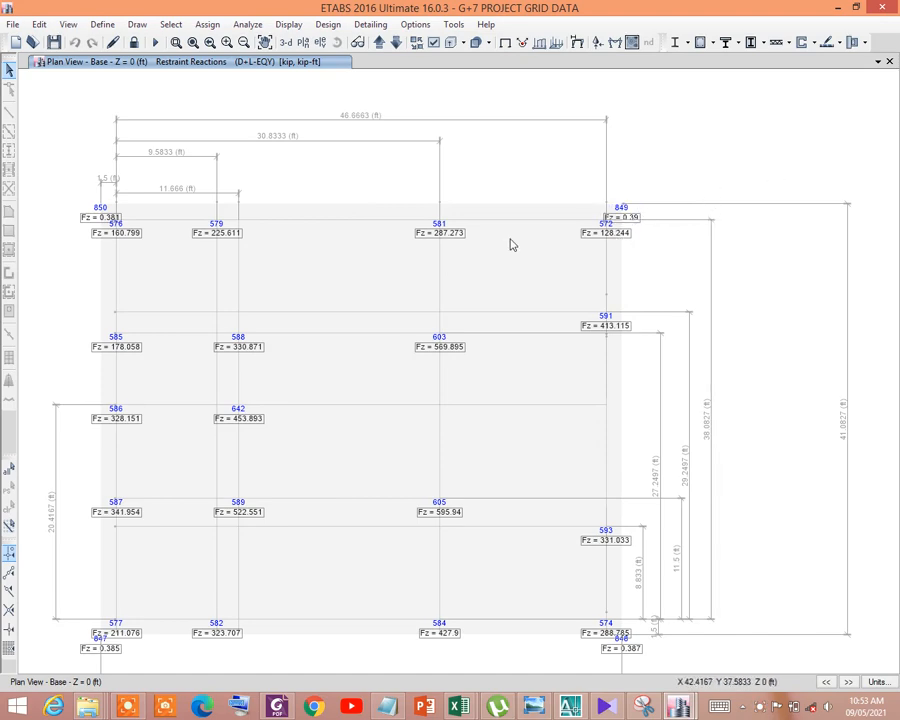
- Display the tabulated maximum Fz base reactions for the "Maximum load combinatin valu" combination and inspect them in plan
left_click(598, 41)
left_click_drag(476, 233, 698, 105)
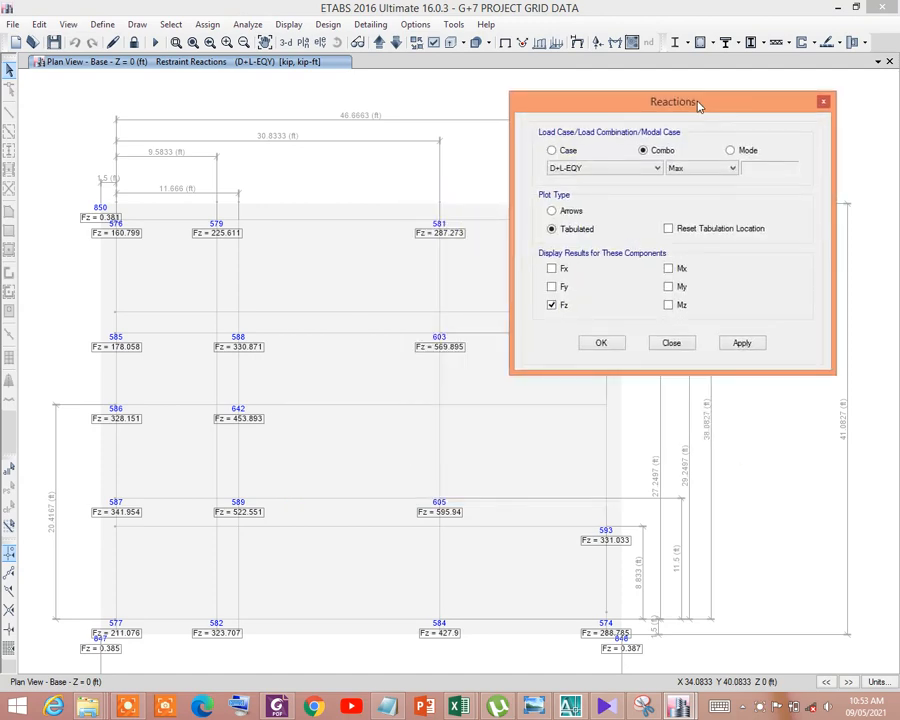
left_click(628, 168)
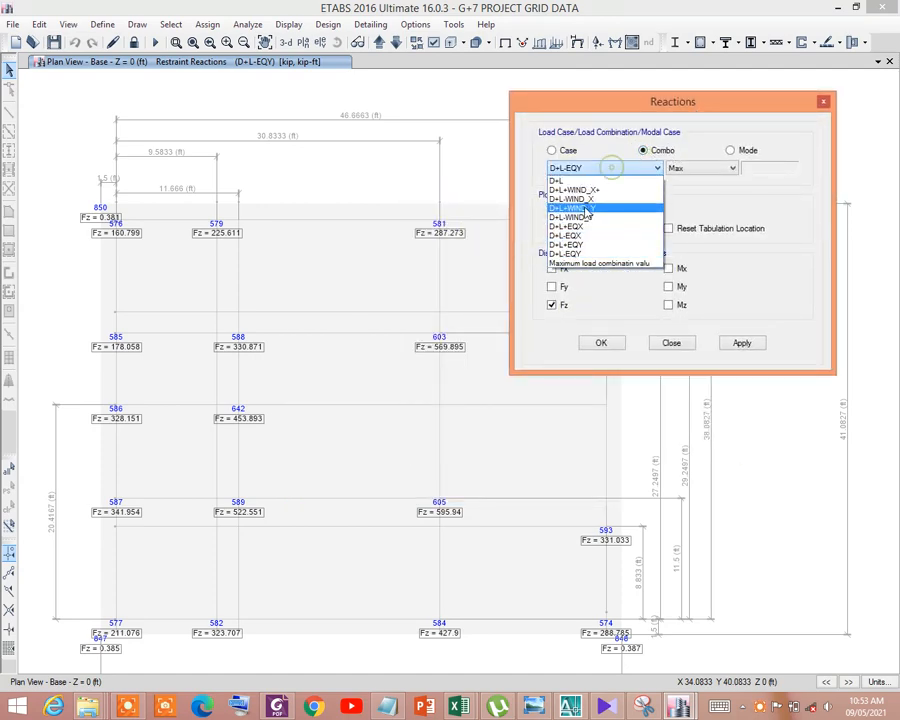
left_click(632, 264)
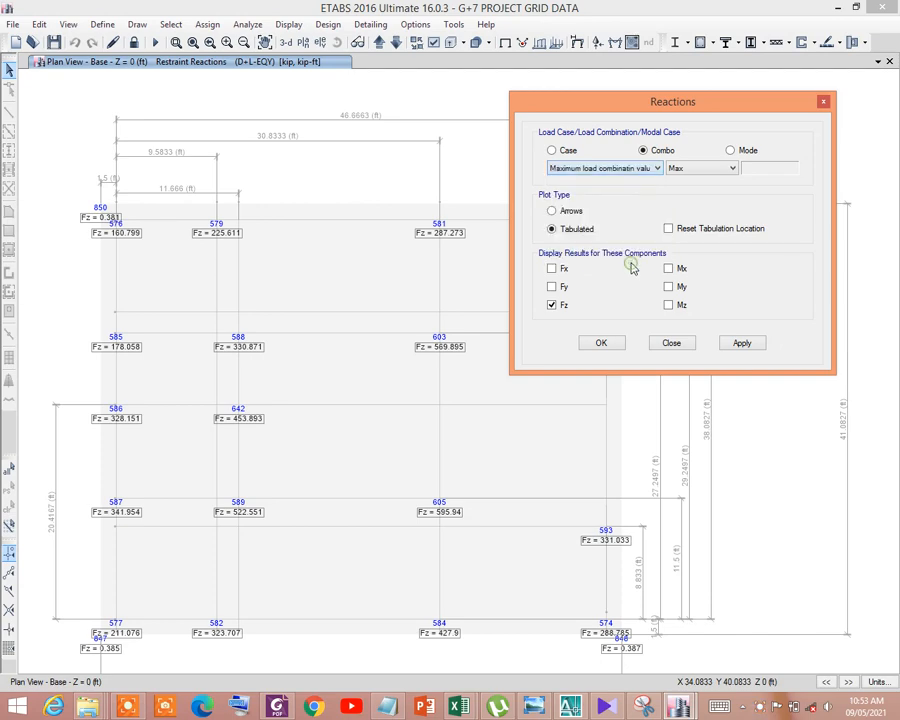
left_click(614, 345)
left_click(437, 243)
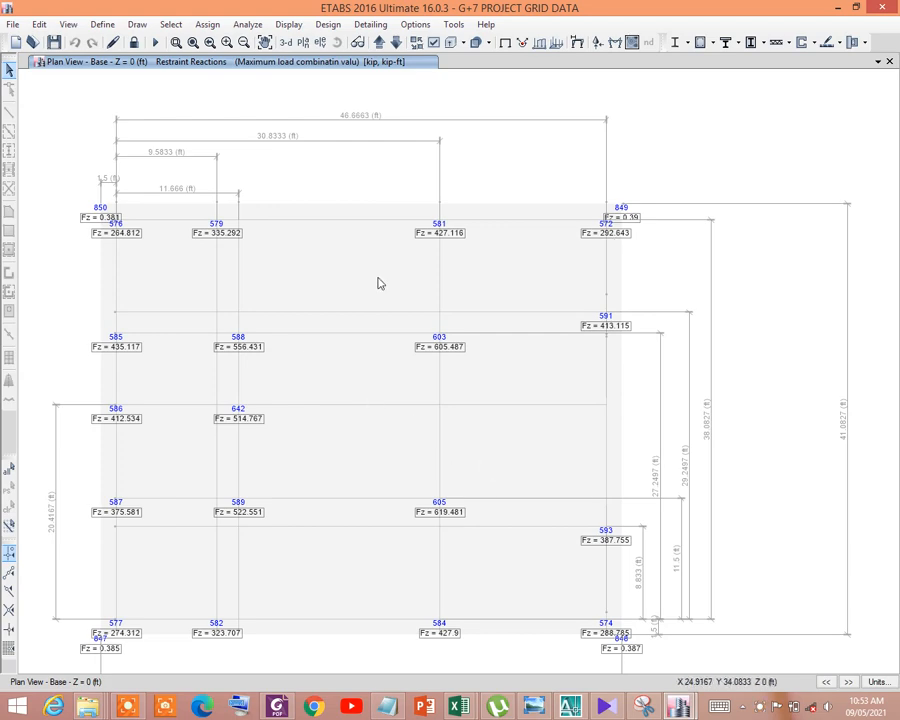
scroll(368, 282, "down", 2)
scroll(333, 295, "up", 2)
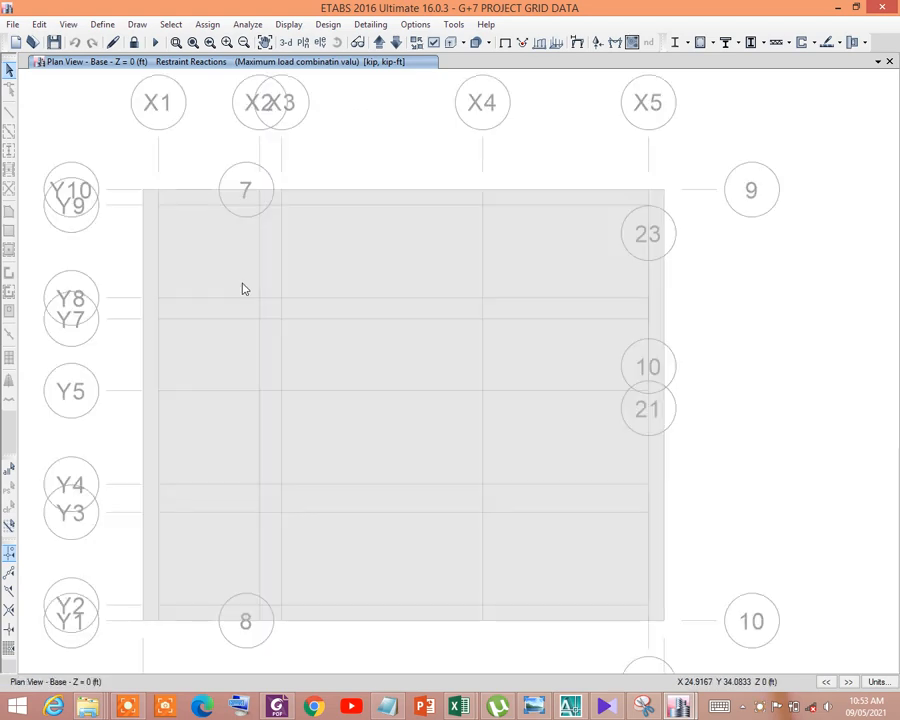
scroll(242, 289, "up", 2)
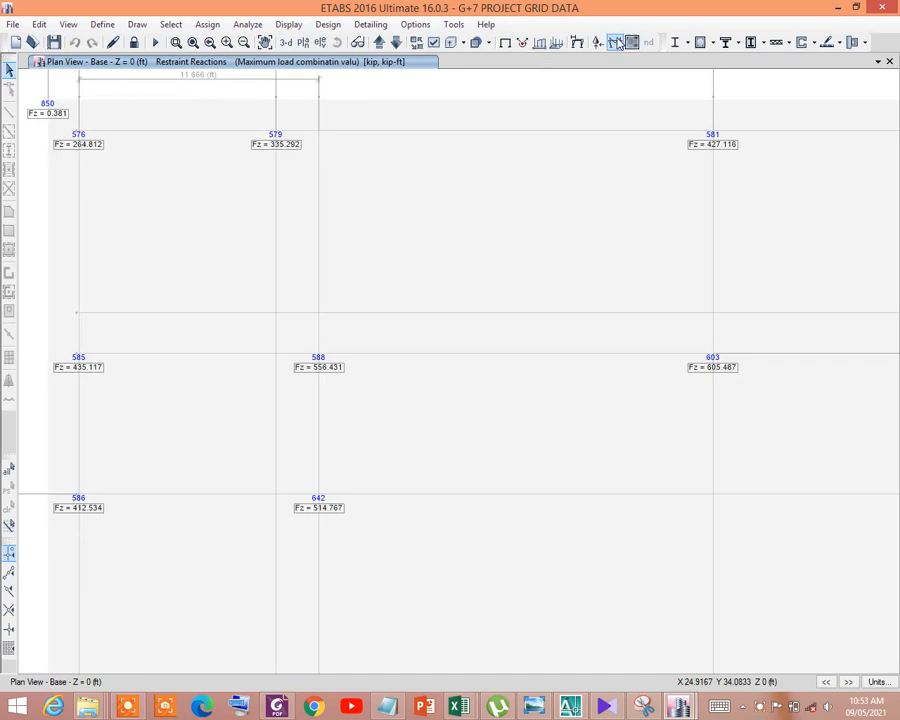
- Switch to the 3-D view and display the filled Moment 3-3 diagram of the frames for the maximum load combination
left_click(619, 43)
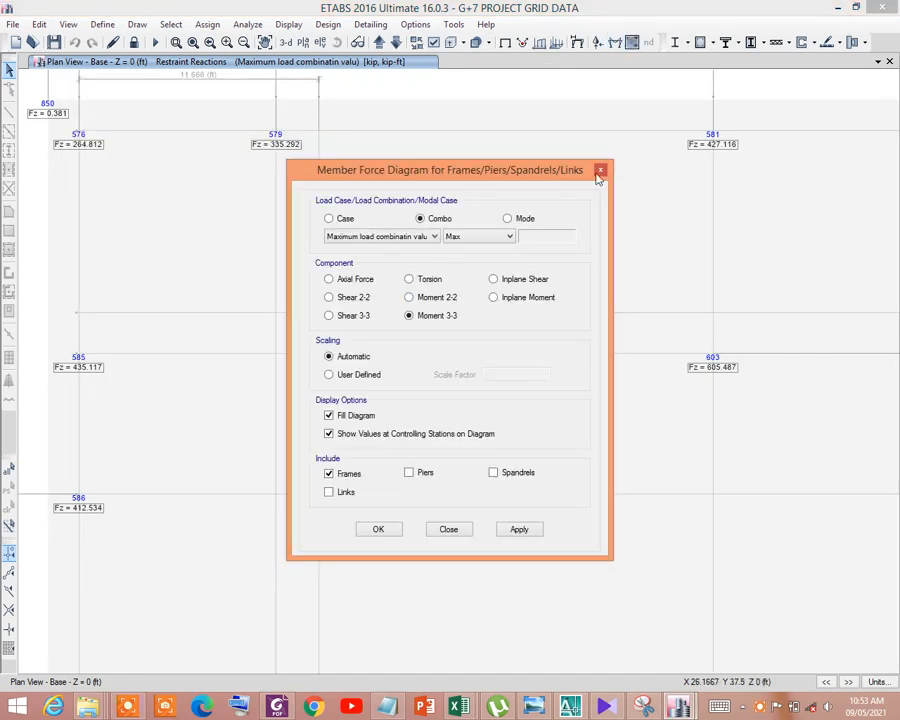
left_click(599, 172)
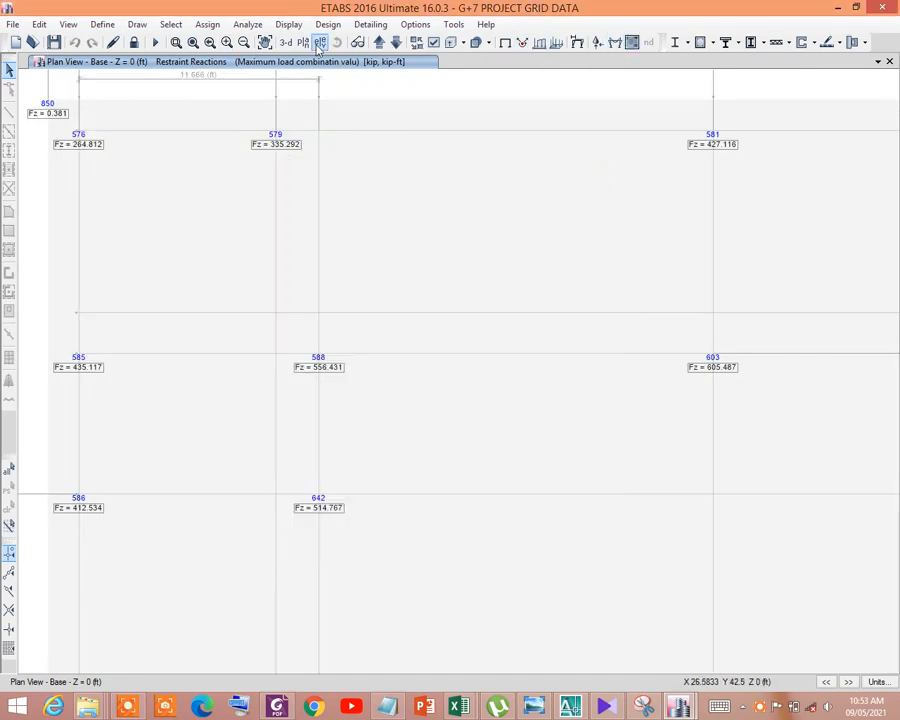
left_click(285, 42)
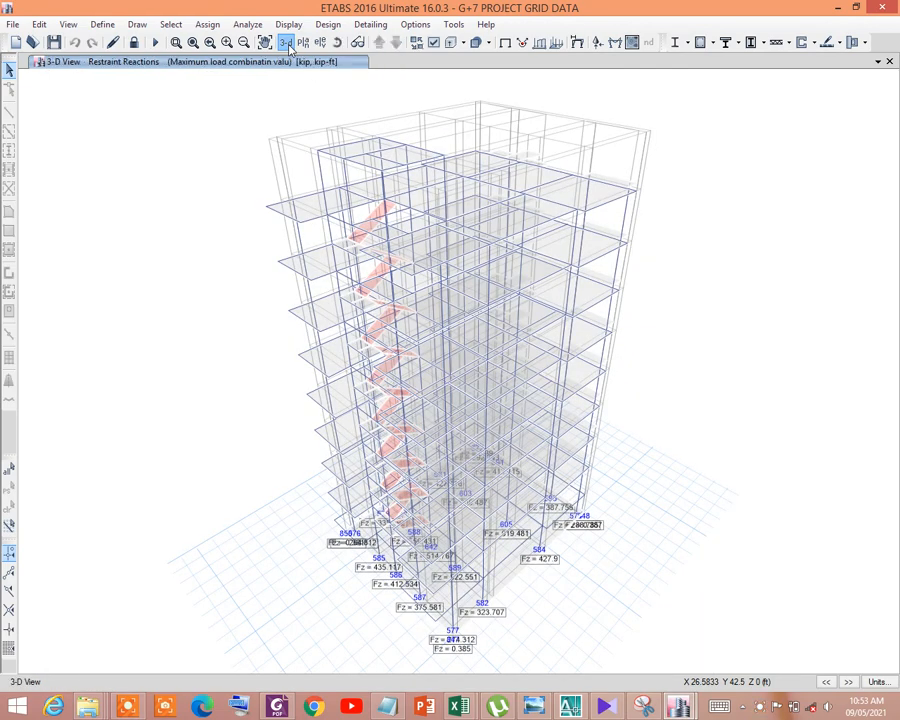
left_click(616, 42)
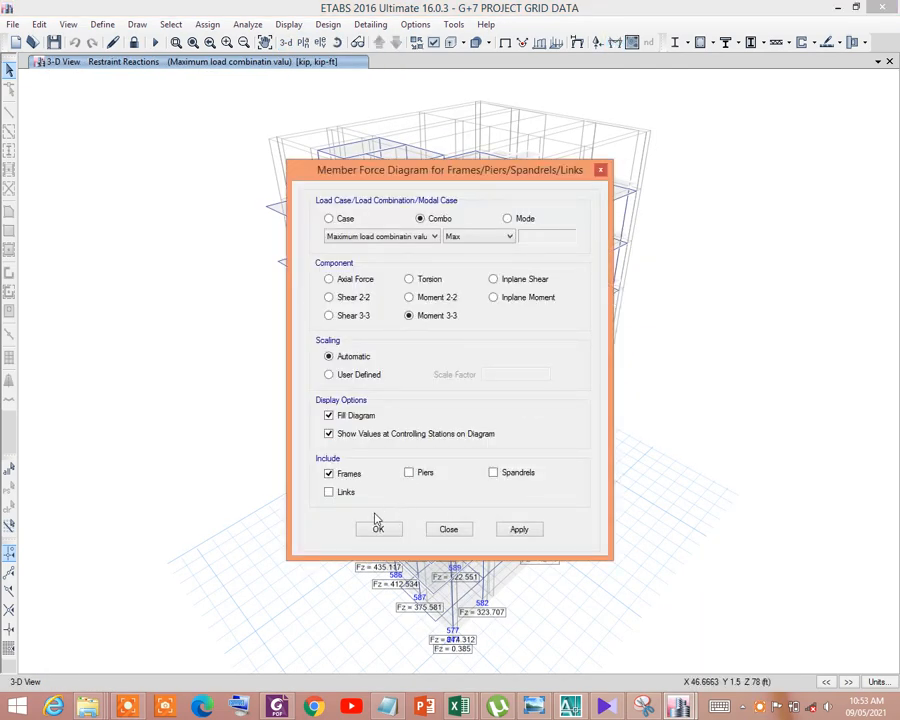
left_click(515, 530)
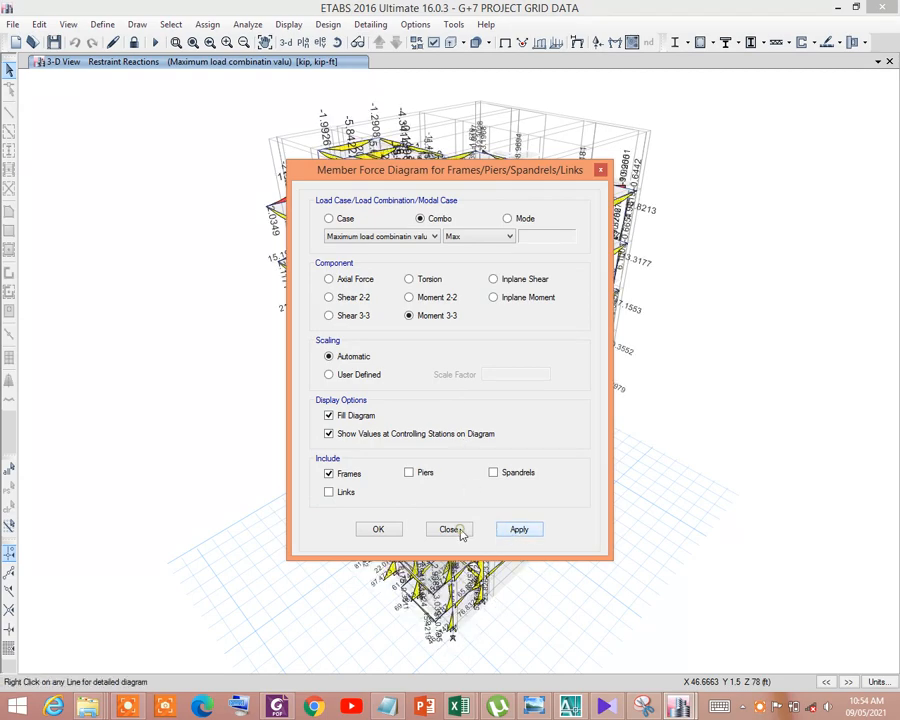
left_click(461, 532)
- Open the detailed diagram of cantilever beam B1 at Story9 and show both Max and Min values of the envelope
scroll(285, 207, "up", 5)
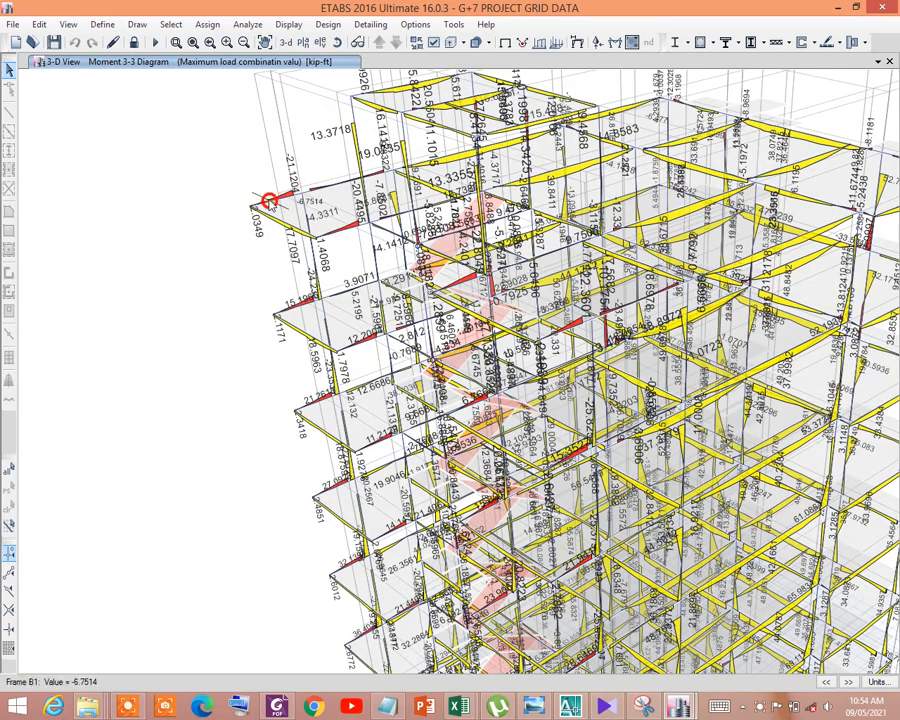
scroll(282, 205, "up", 3)
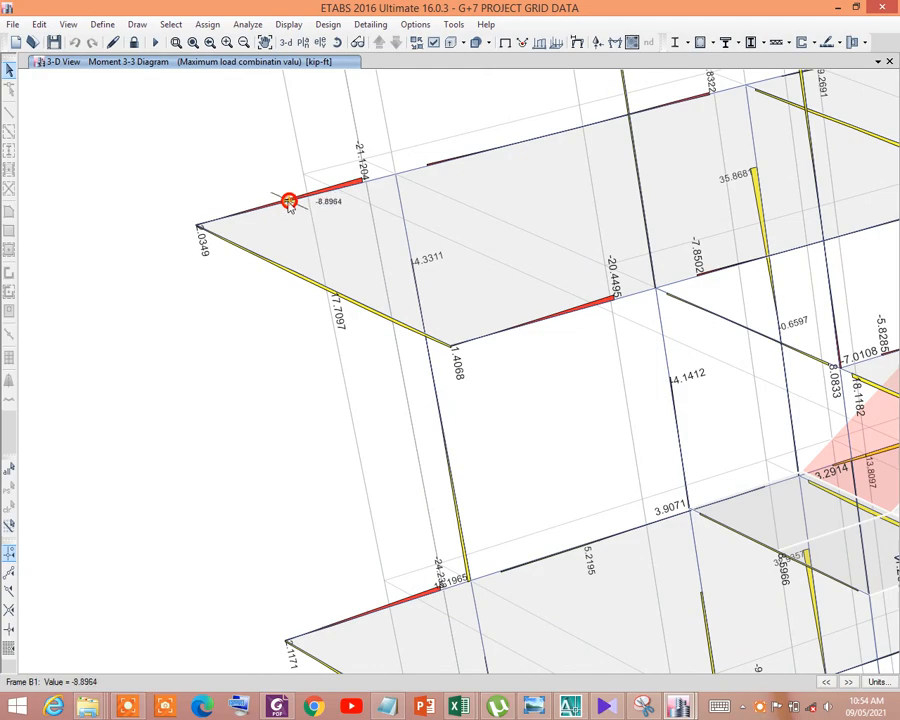
right_click(288, 202)
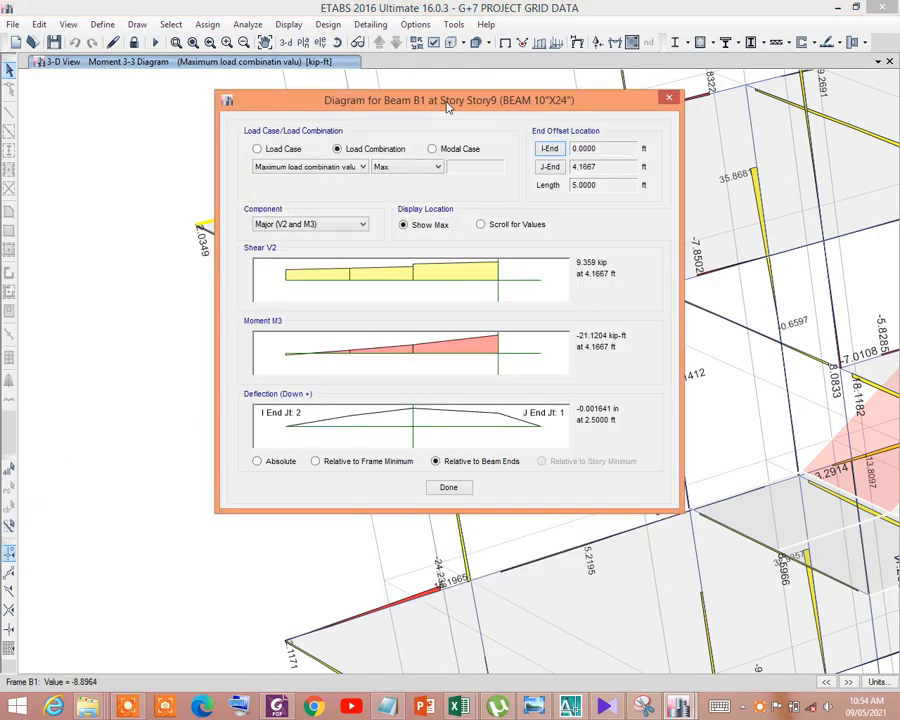
left_click_drag(444, 101, 500, 75)
left_click(458, 134)
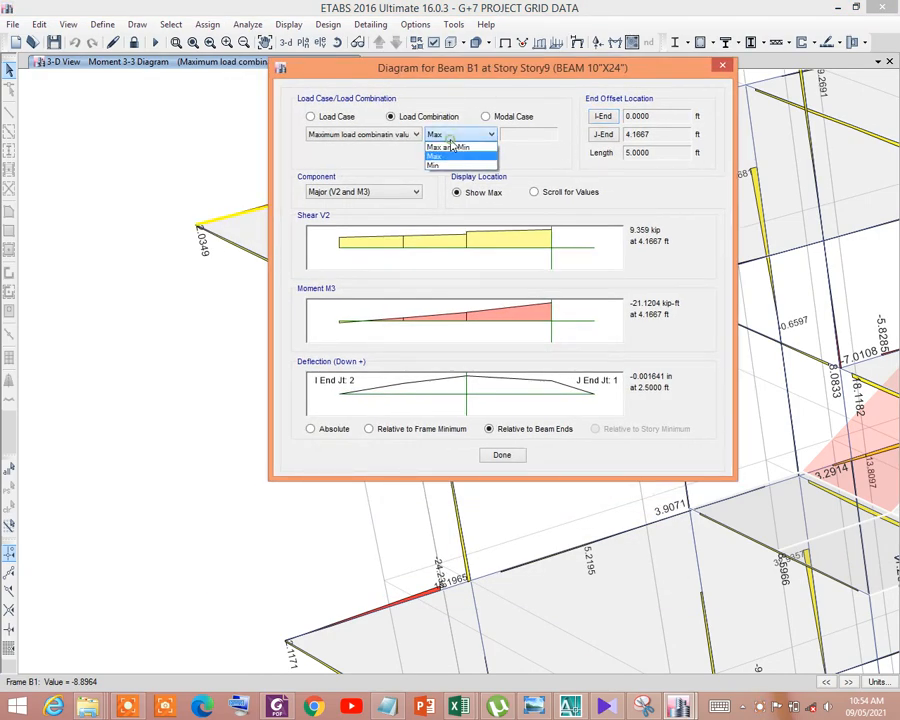
left_click(451, 147)
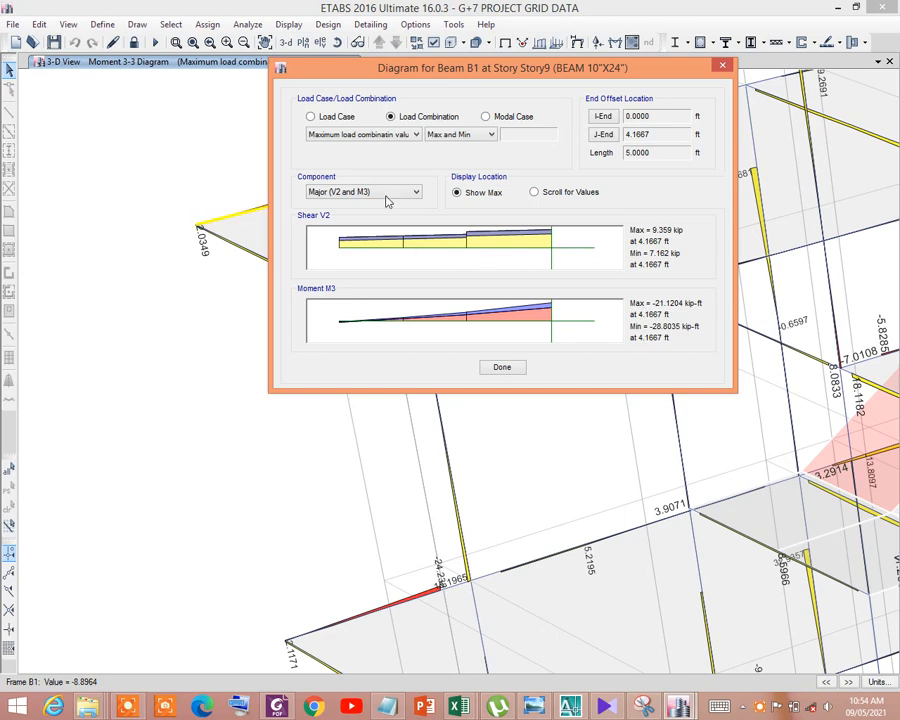
left_click(452, 136)
left_click(455, 143)
- Compare beam B1's shear and moment diagrams for the D+L, D+L+WIND_X+ and D+L-WIND_X combinations
left_click(405, 136)
left_click(332, 148)
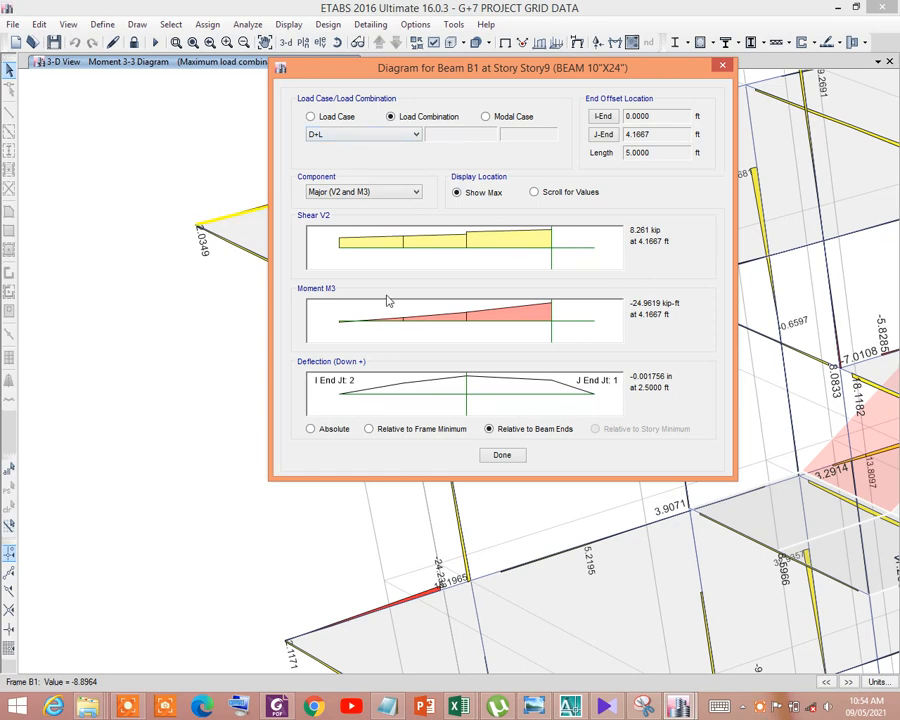
left_click(345, 135)
left_click(335, 172)
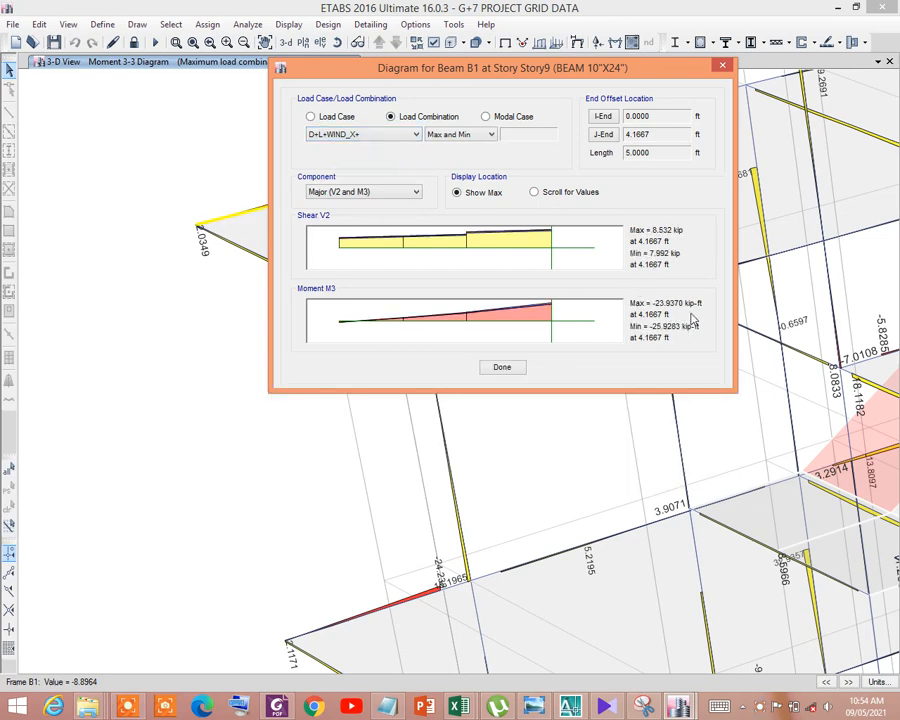
left_click(405, 136)
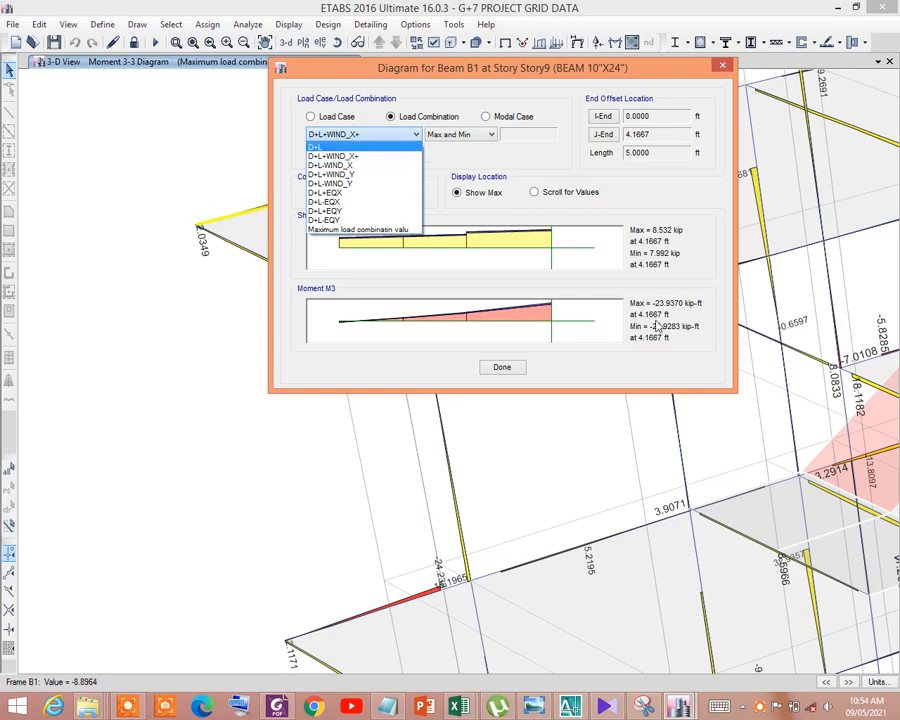
left_click(335, 165)
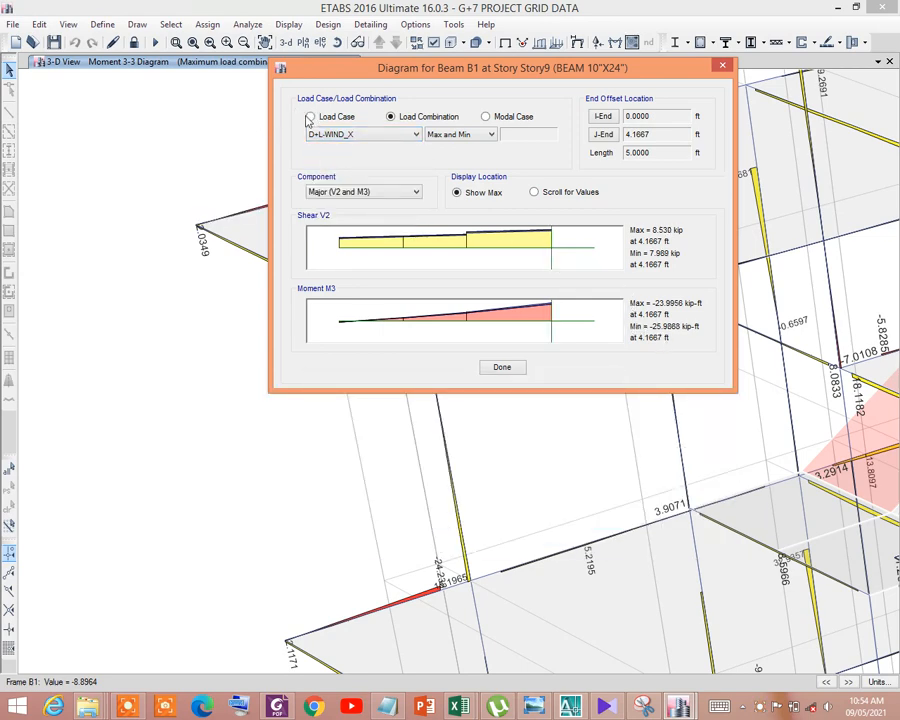
- Examine beam B1's shear and moment diagrams for the D+L+WIND_Y and D+L-WIND_Y combinations
left_click(346, 135)
left_click(342, 176)
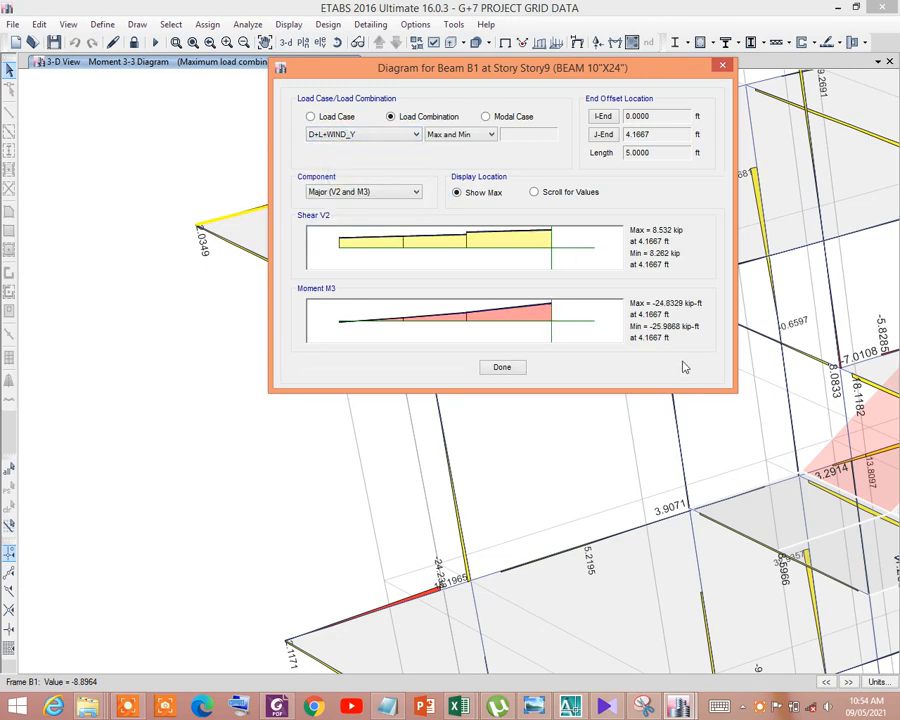
left_click(355, 136)
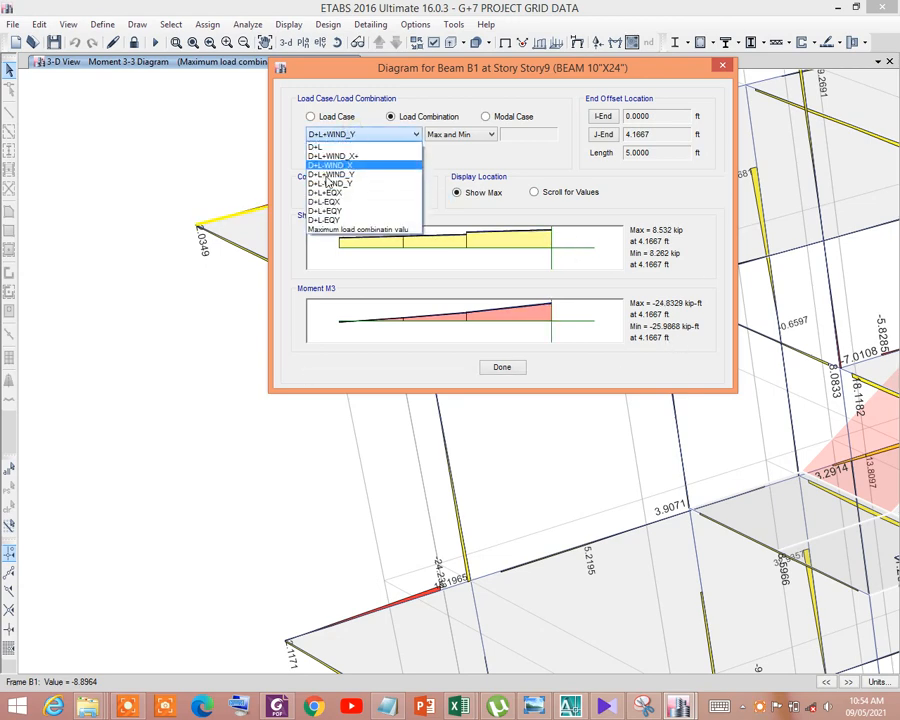
left_click(340, 182)
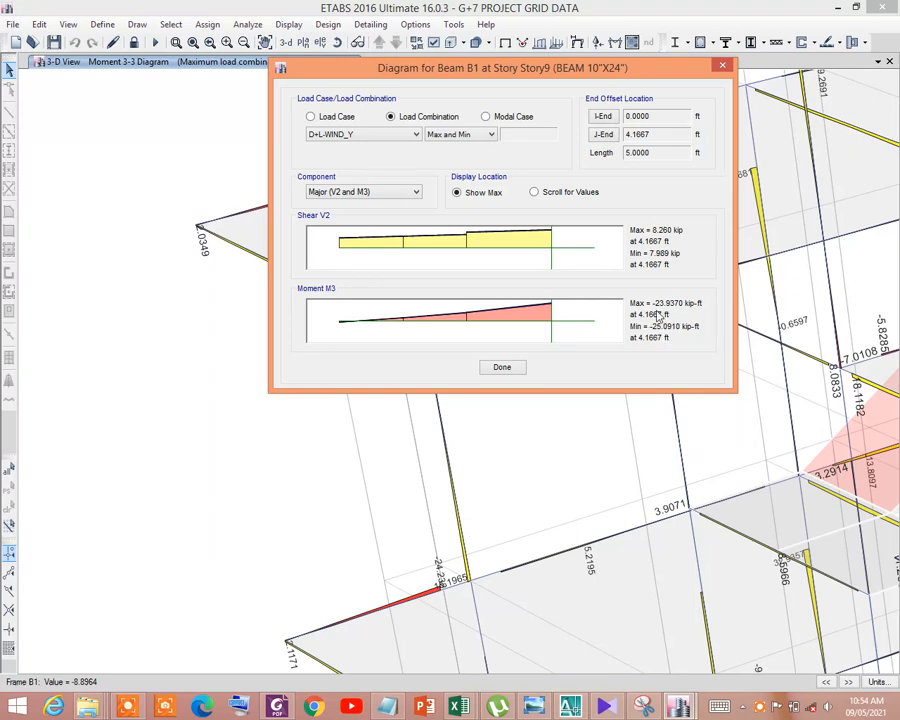
- Examine beam B1's shear and moment diagrams for the seismic combinations D+L+EQX, D+L-EQX, D+L+EQY and D+L-EQY
left_click(380, 136)
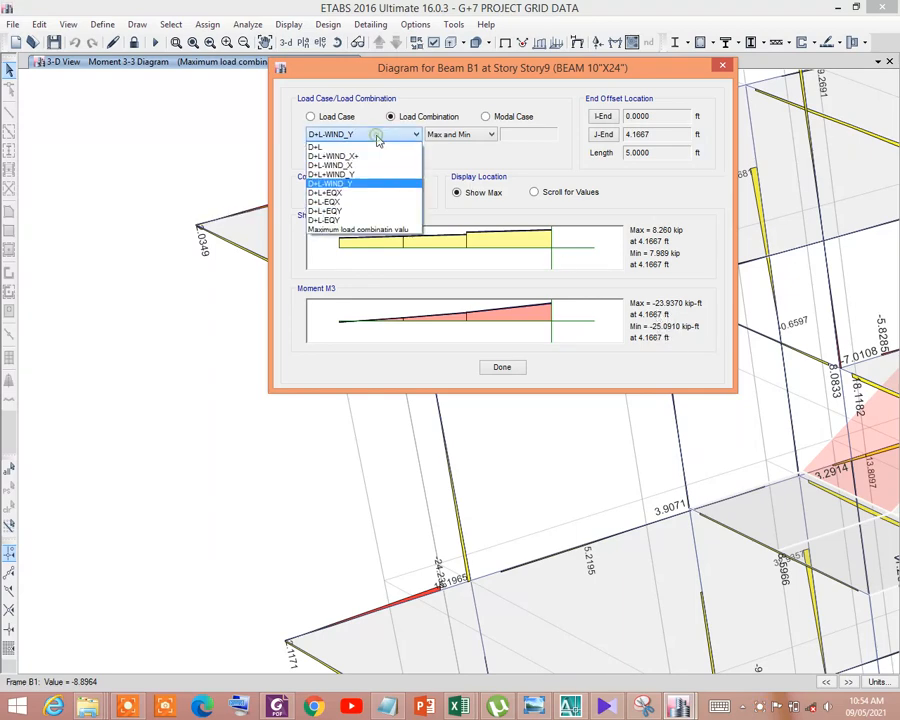
left_click(348, 194)
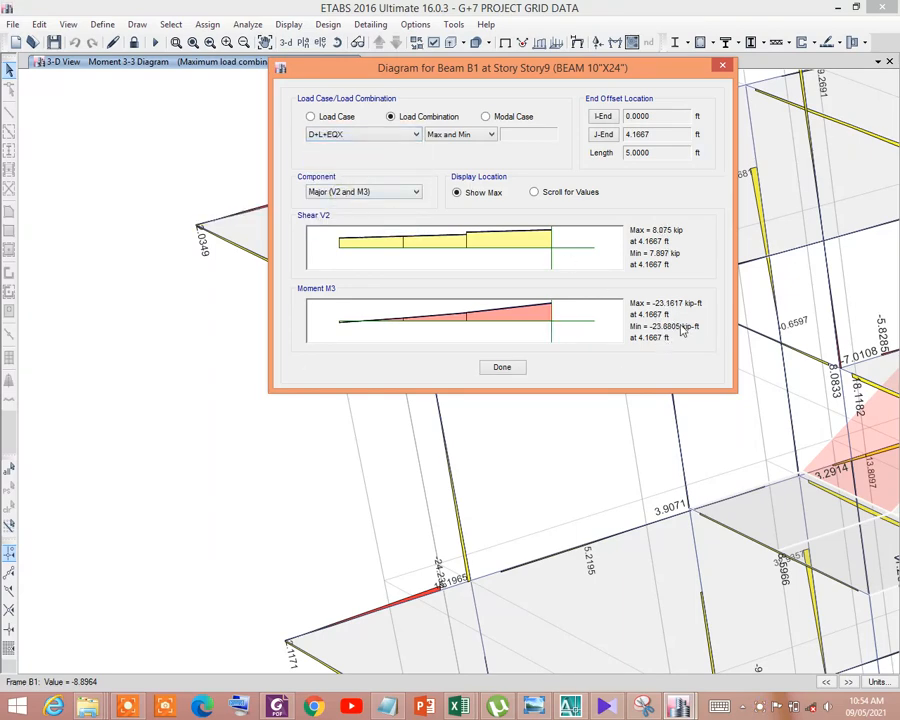
left_click(339, 140)
left_click(330, 203)
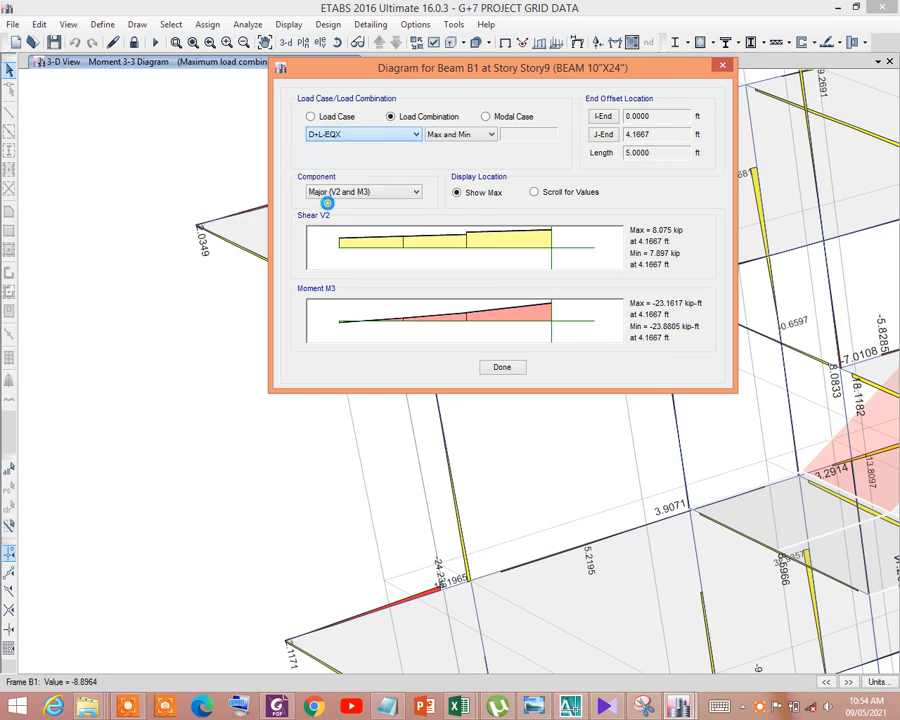
left_click(362, 136)
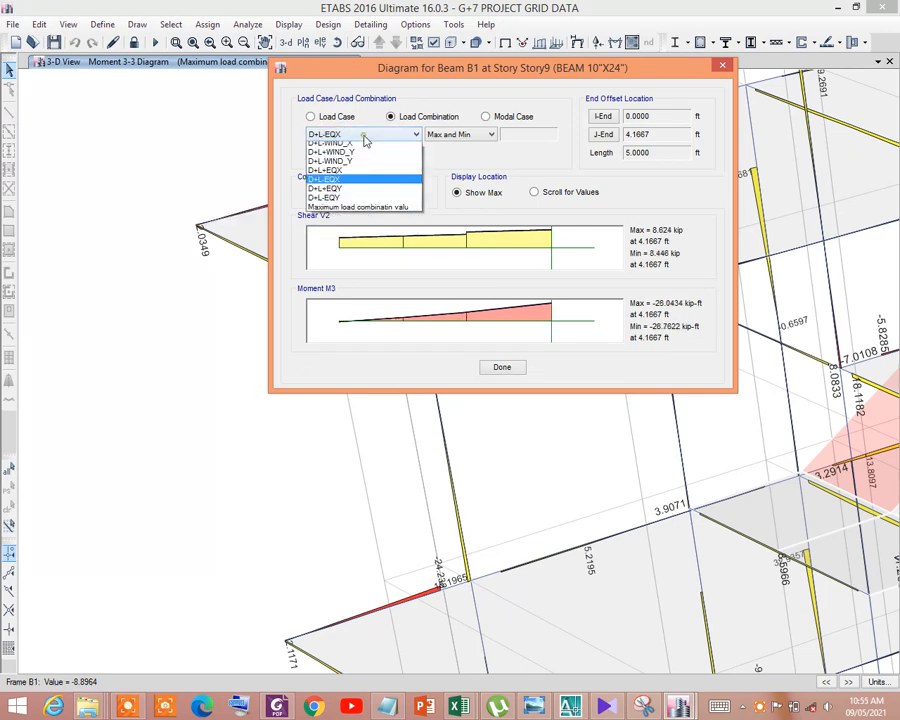
left_click(326, 212)
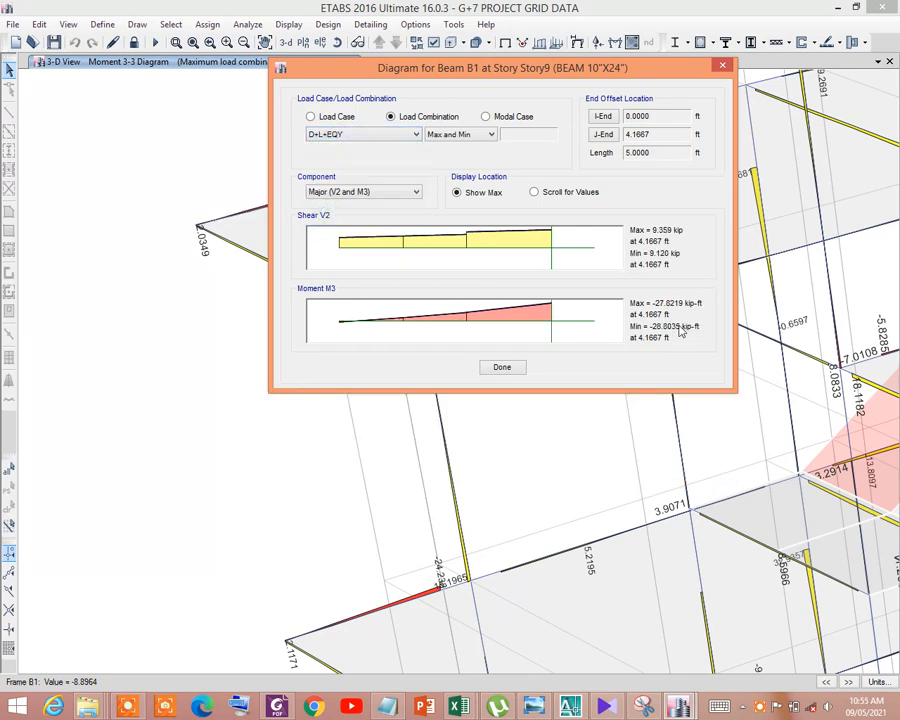
left_click(368, 136)
left_click(332, 220)
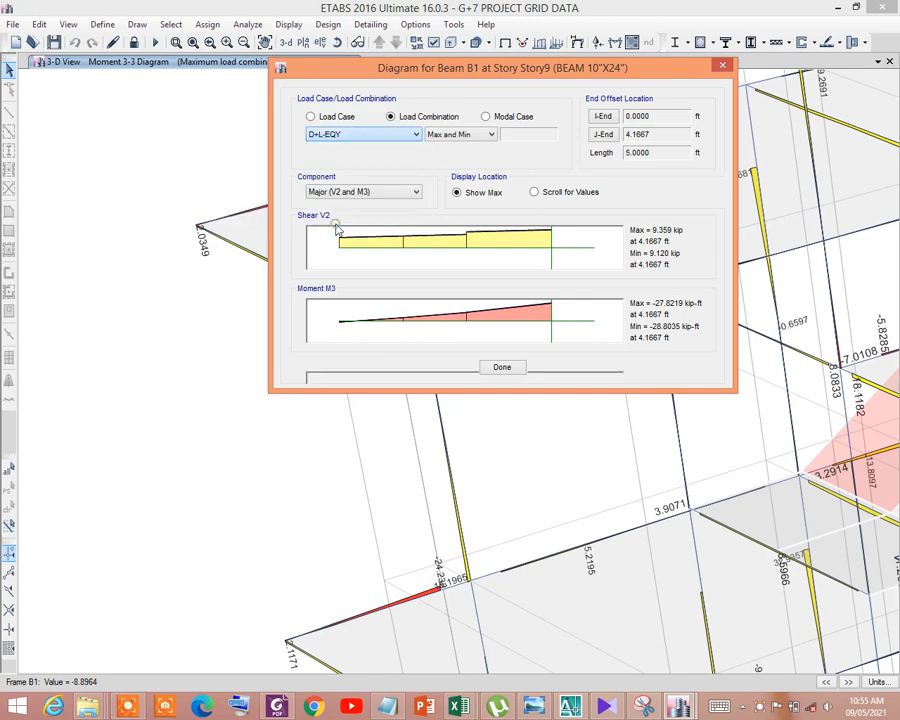
- Show beam B1's diagrams for the "Maximum load combinatin valu" envelope to compare them with the individual combinations
left_click(370, 135)
left_click(347, 228)
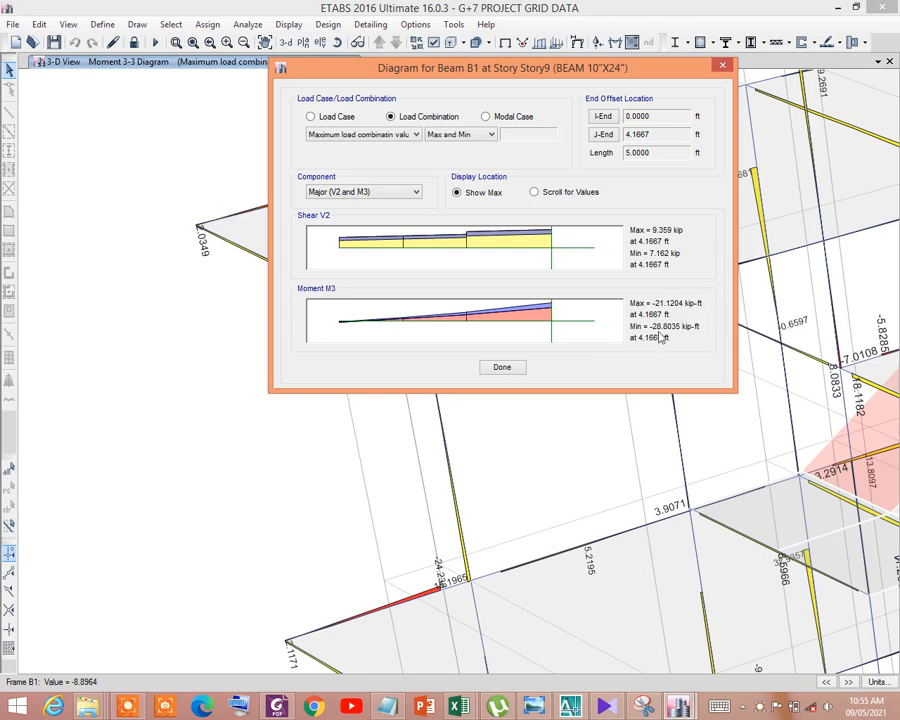
left_click(376, 140)
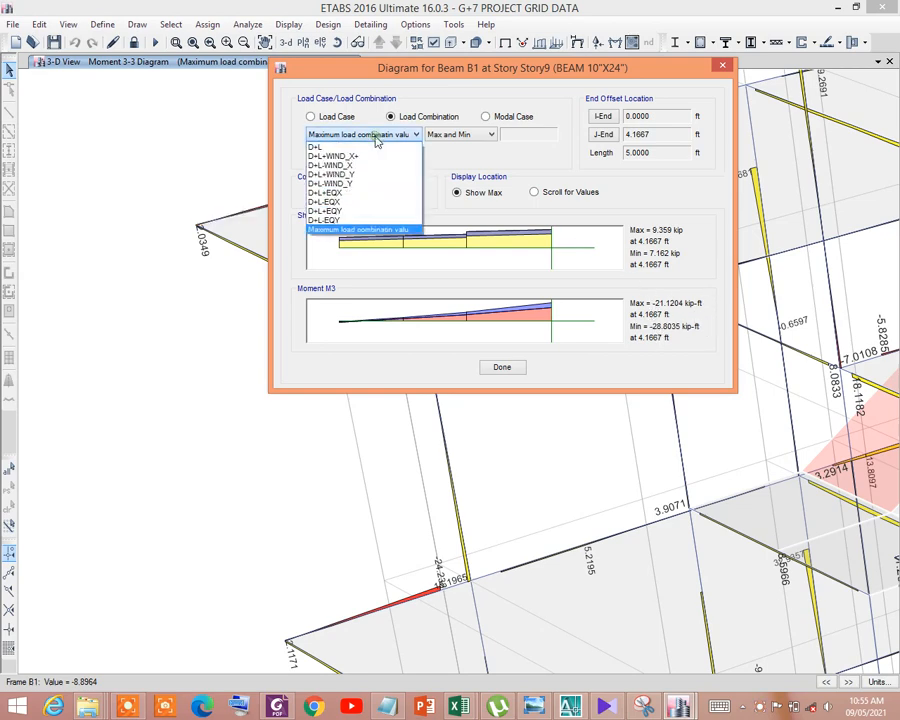
left_click(376, 140)
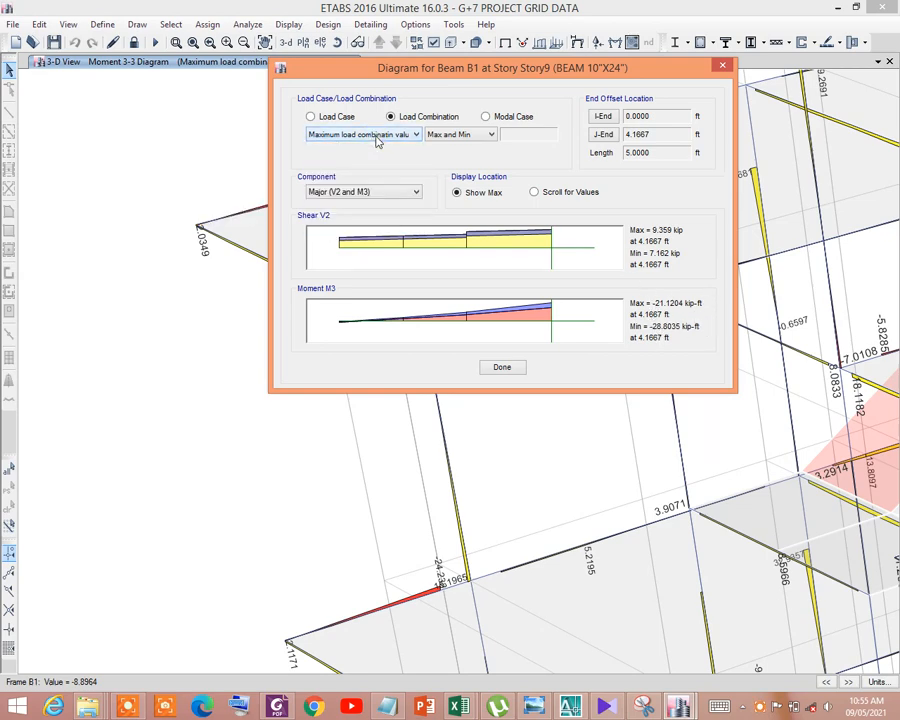
- Examine the envelope's Max-only and Min-only shear, moment and deflection diagrams for beam B1 and close the beam diagram
left_click(488, 134)
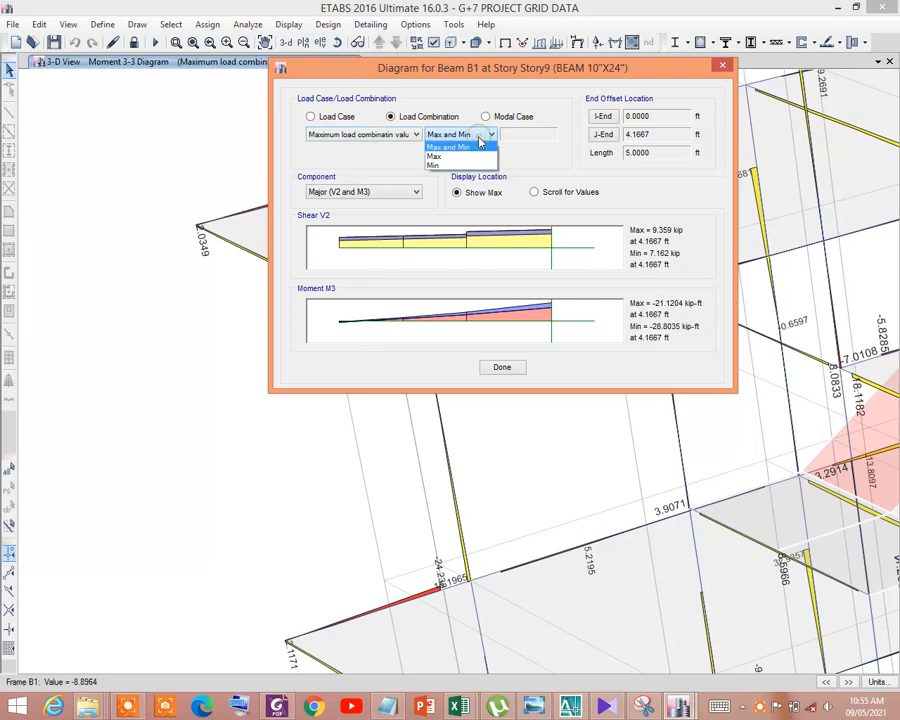
left_click(437, 153)
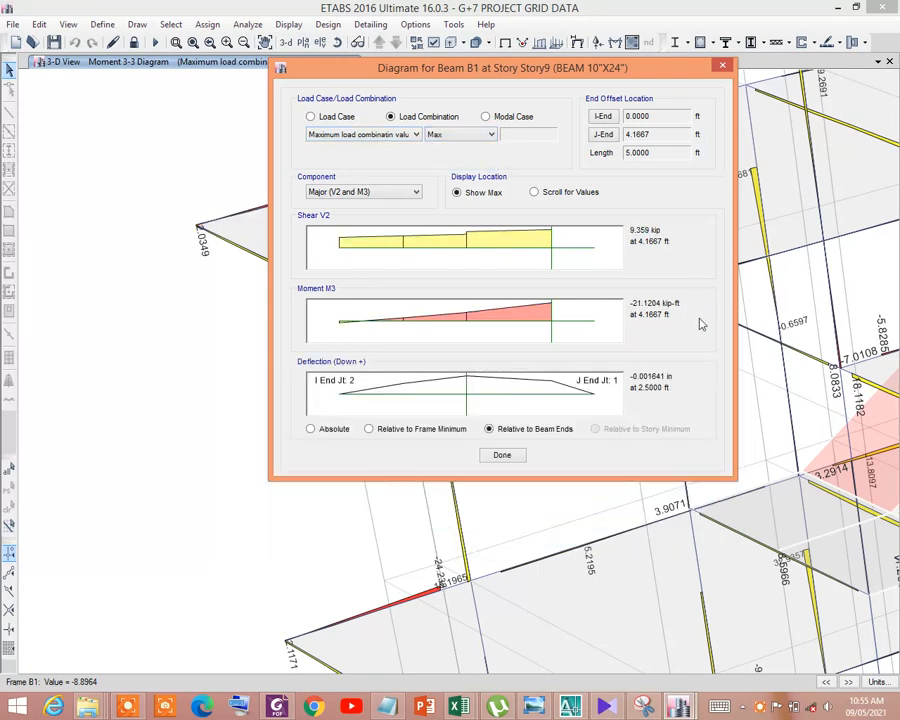
left_click(461, 135)
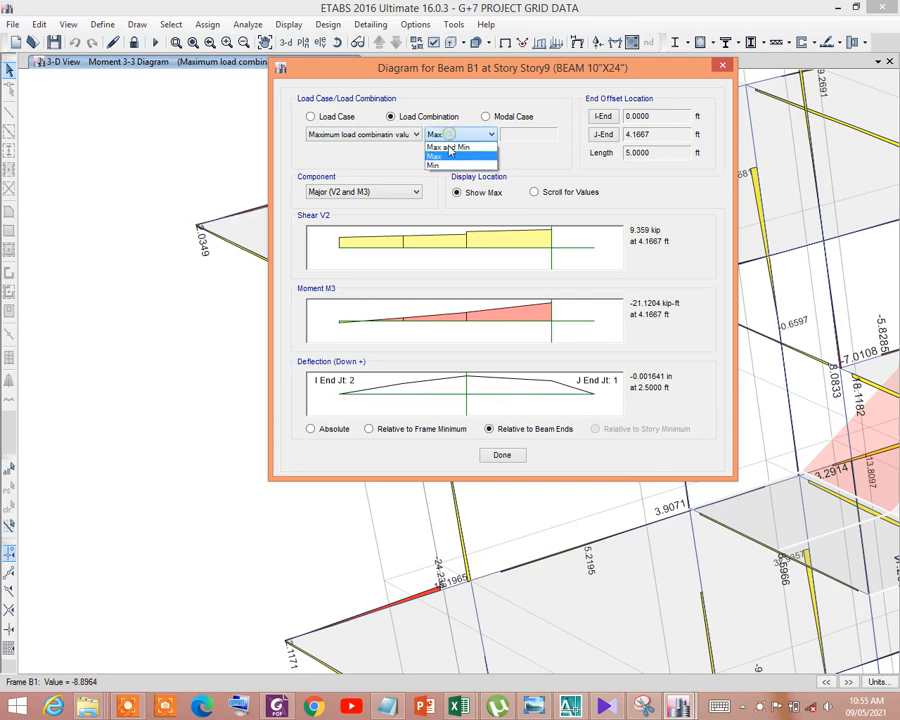
left_click(439, 166)
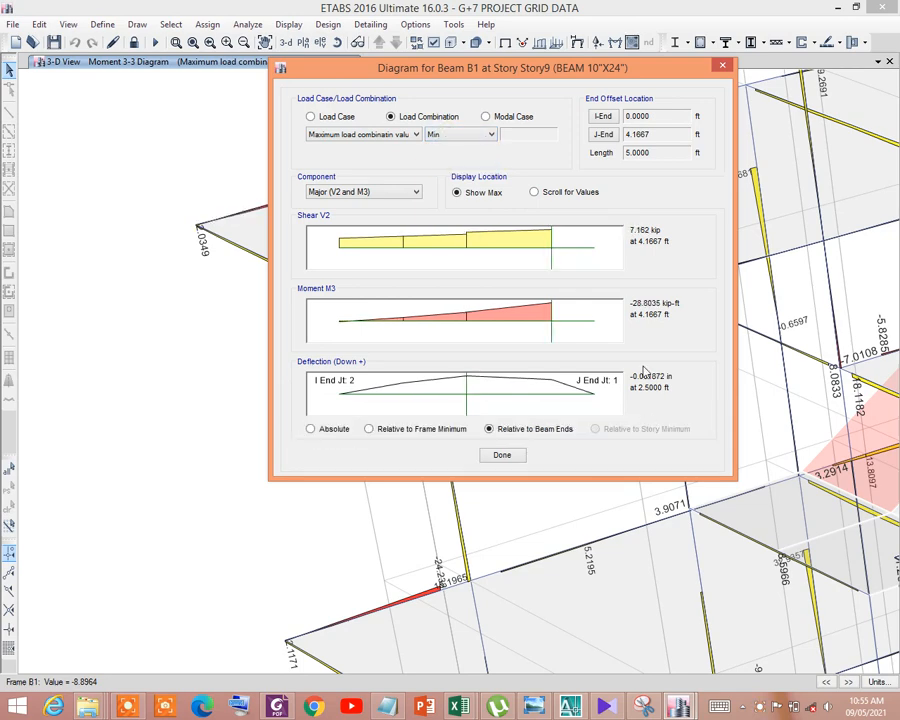
left_click(457, 136)
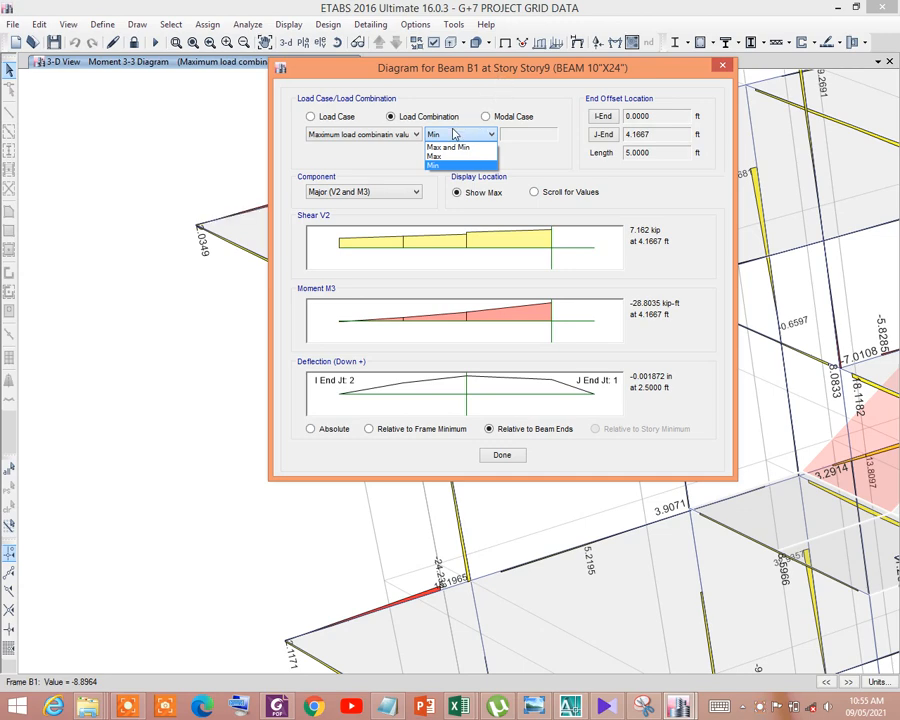
left_click(455, 134)
left_click_drag(443, 67, 355, 122)
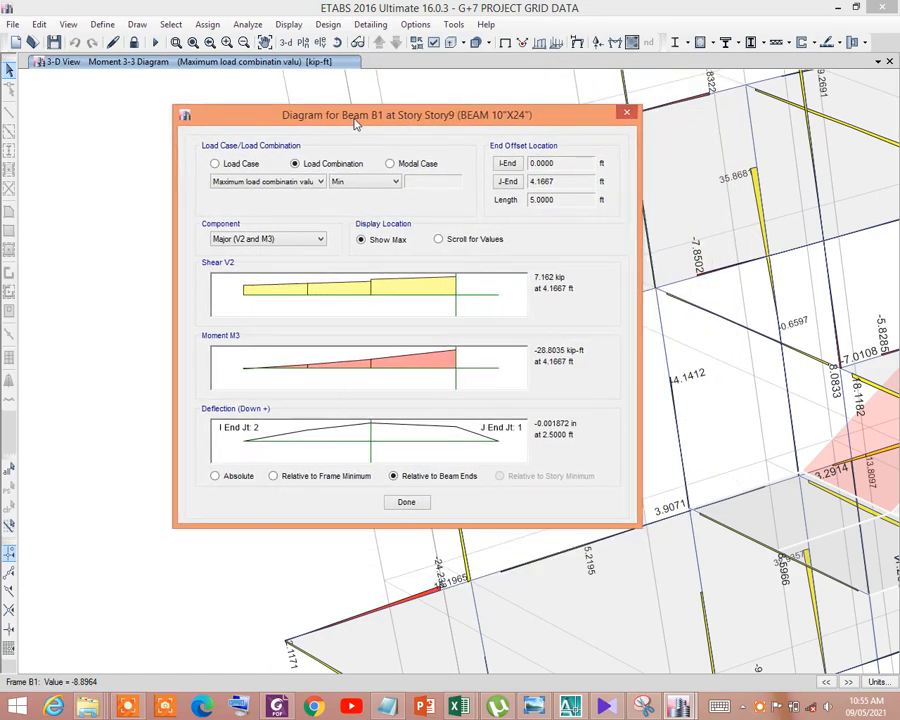
left_click_drag(355, 122, 392, 115)
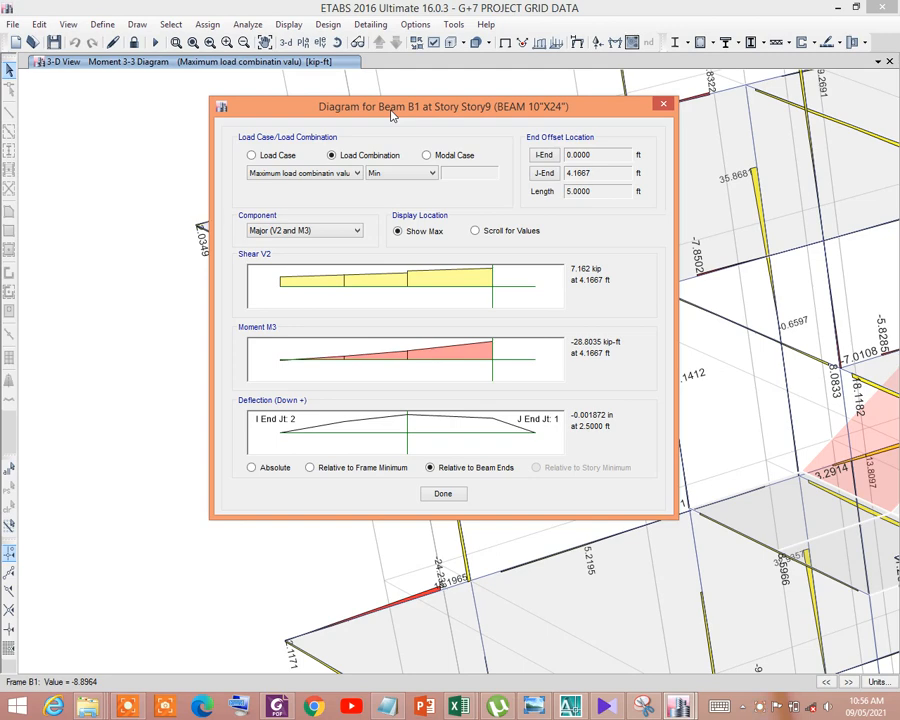
left_click(447, 494)
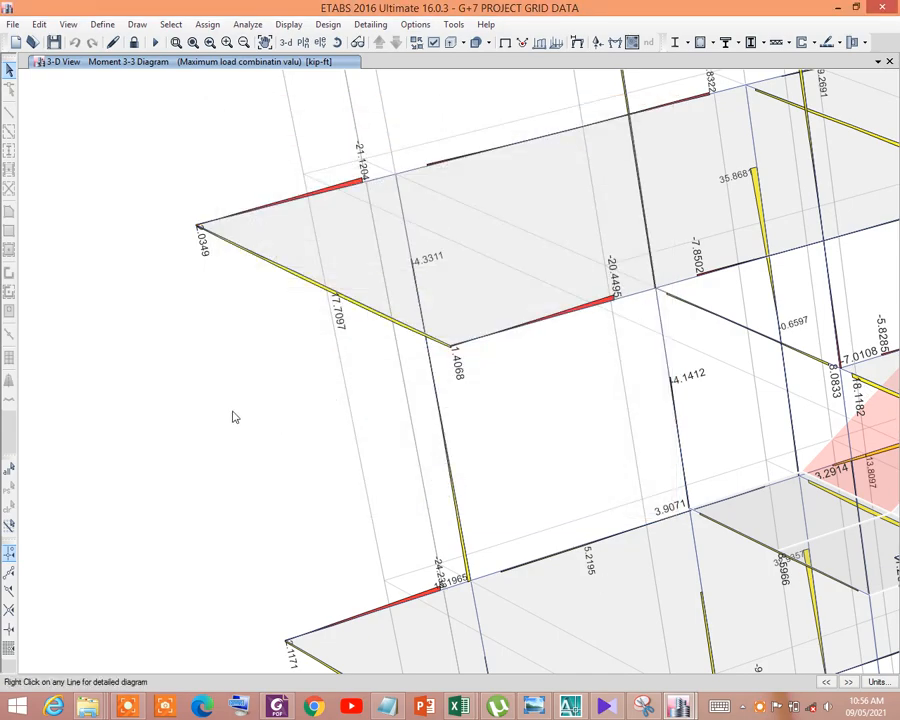
scroll(230, 463, "down", 3)
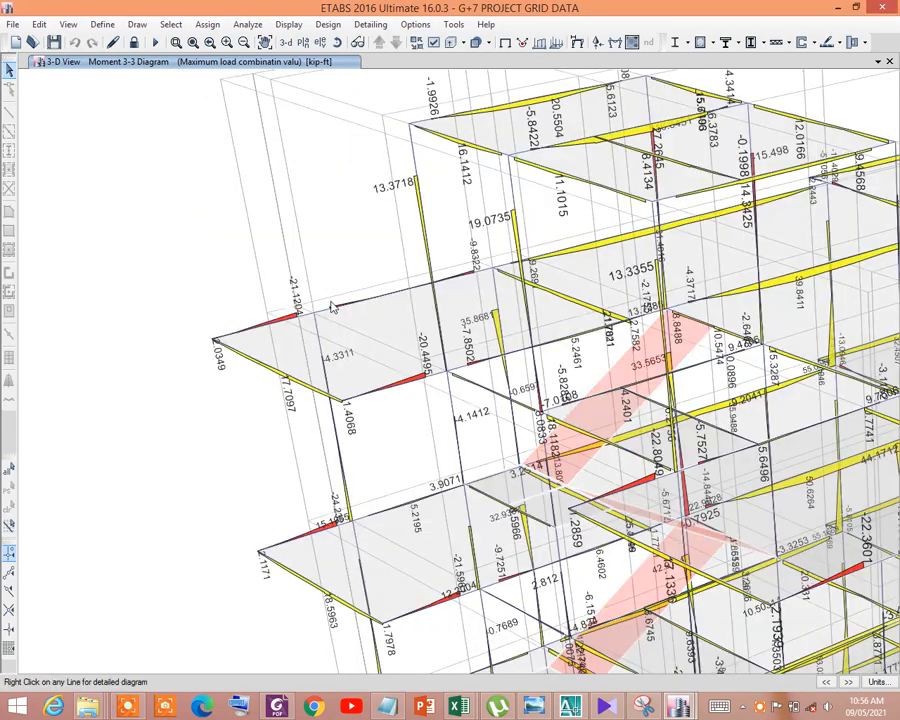
scroll(327, 305, "down", 2)
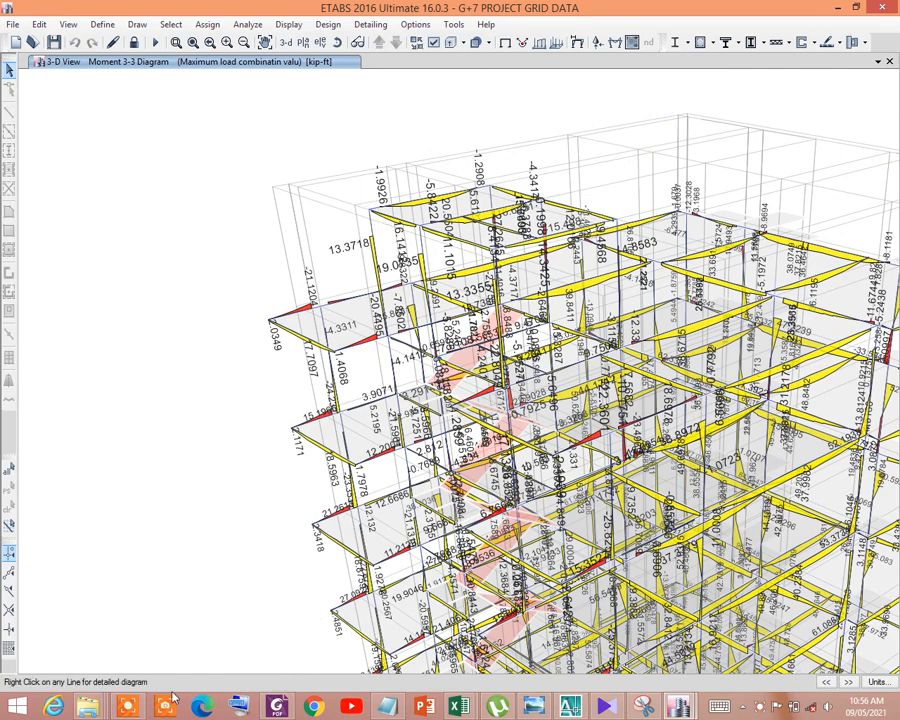
left_click(761, 707)
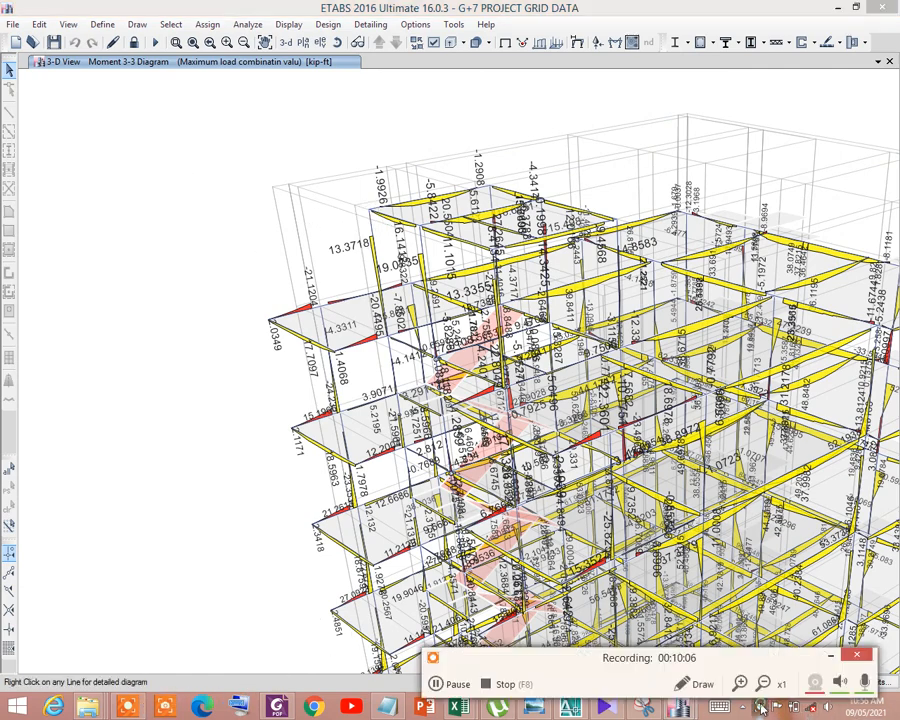